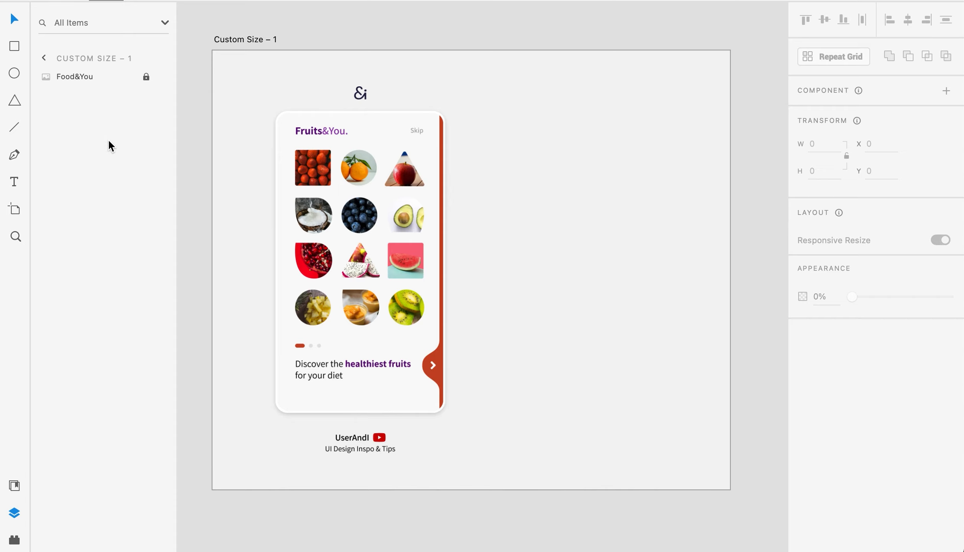
Step: Draw a tall rectangle about 84 × 973 over the artboard's right edge, extending past its top and bottom
click(15, 47)
click(706, 41)
drag(706, 41, 746, 507)
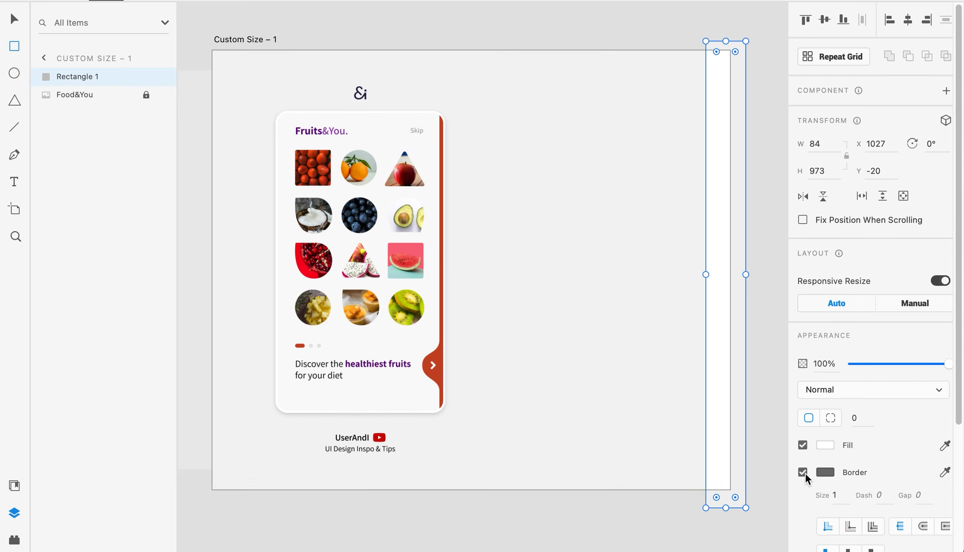
Step: Remove the rectangle's border and fill it with the red-orange #C5482C sampled from the reference design's side bar
click(804, 472)
click(822, 445)
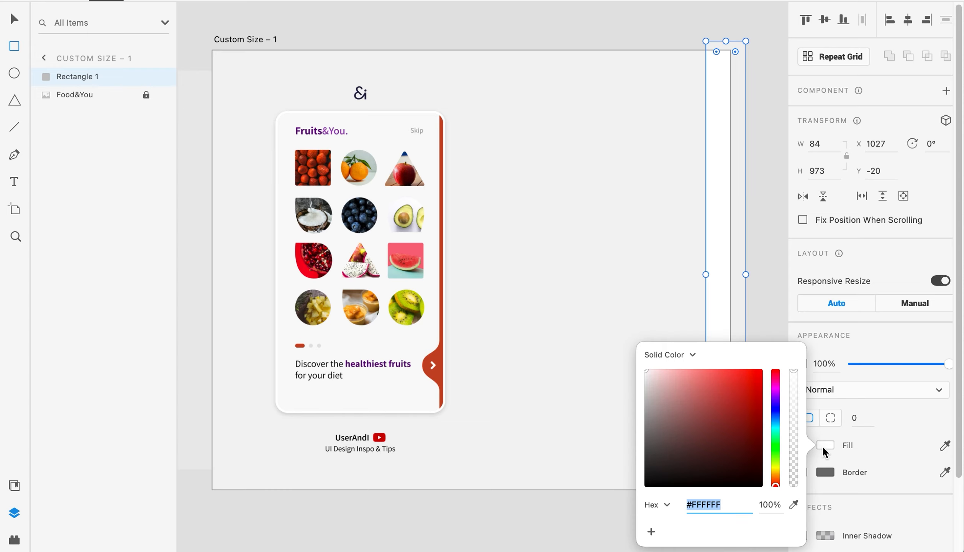
click(793, 504)
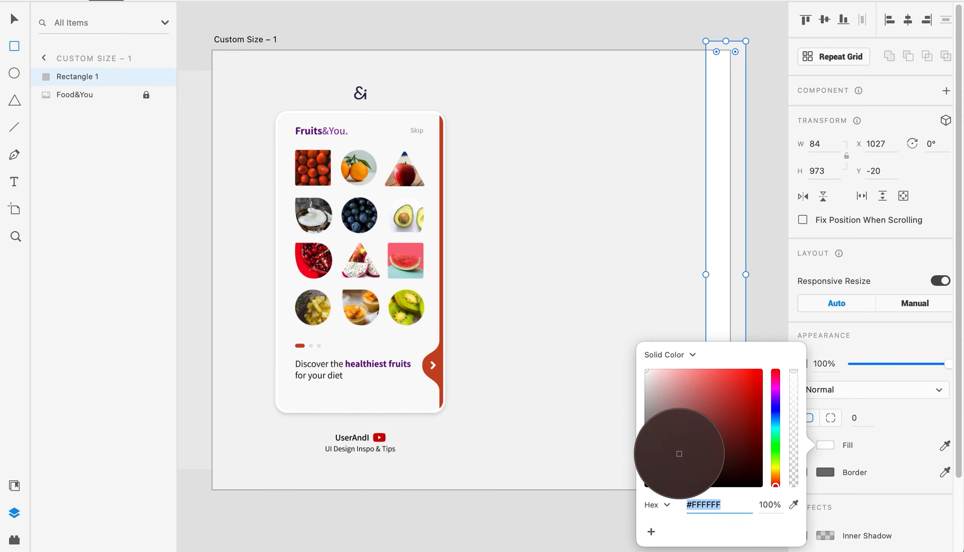
click(430, 368)
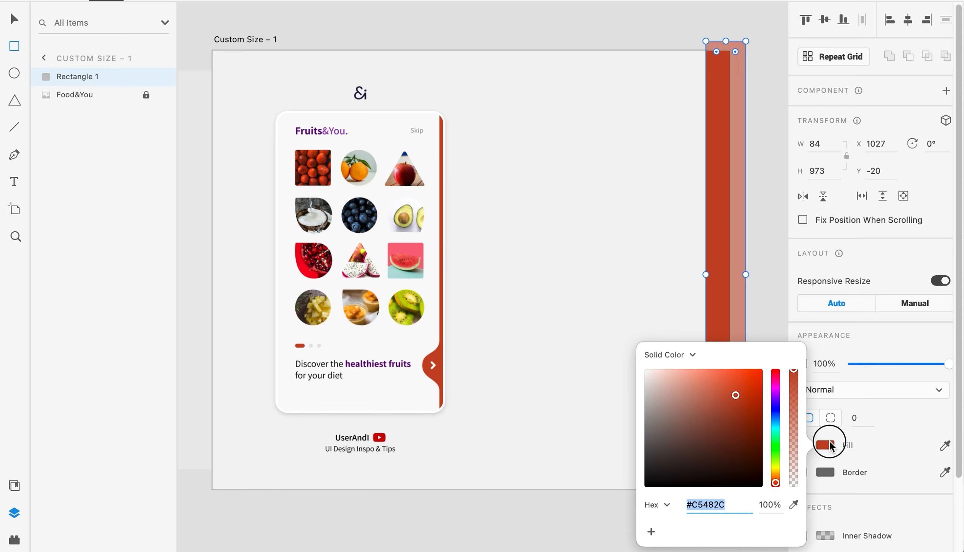
click(829, 445)
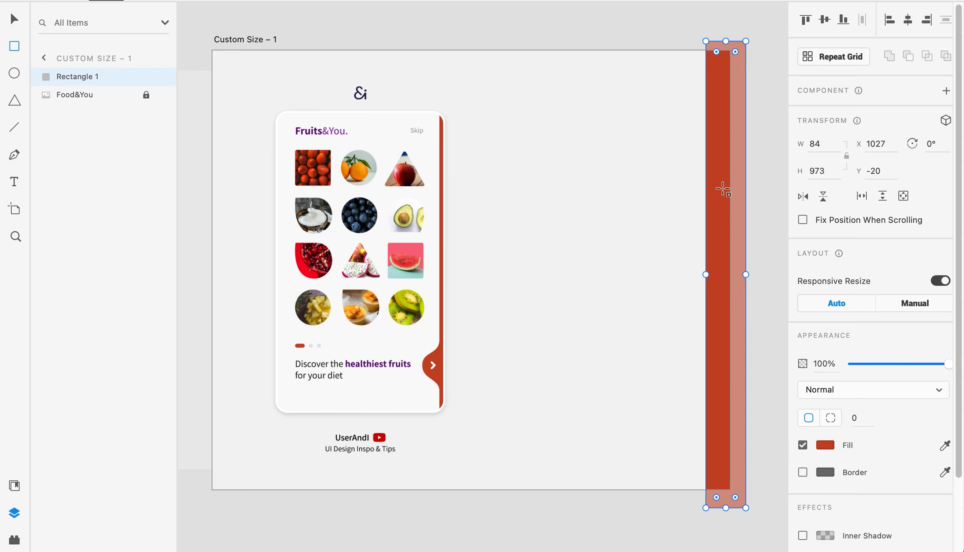
Step: Edit the rectangle as a path and add a smooth anchor on its left edge at about Y 654
click(15, 19)
double_click(718, 216)
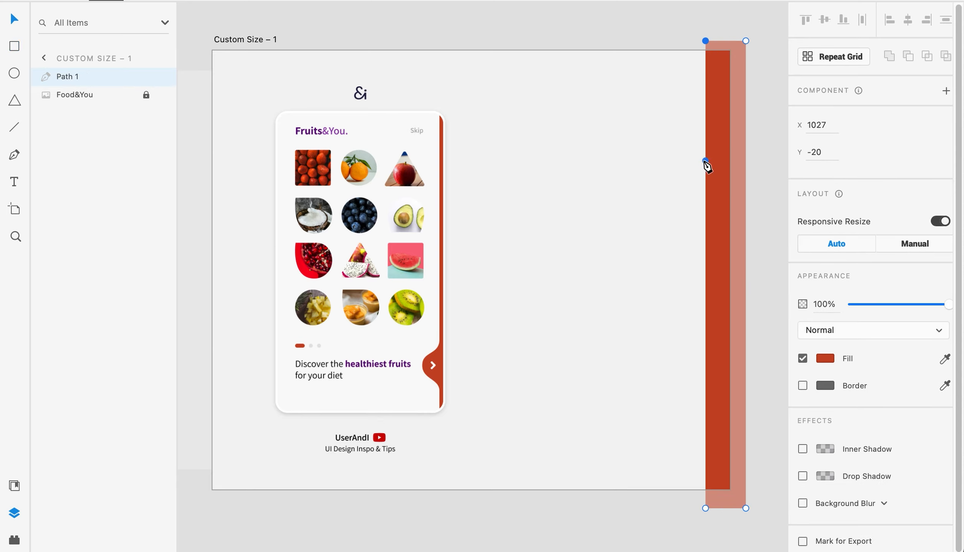
click(706, 40)
mouse_move(746, 509)
mouse_down()
mouse_move(749, 449)
mouse_move(737, 444)
mouse_move(741, 509)
mouse_move(763, 503)
mouse_move(746, 509)
mouse_up()
click(705, 364)
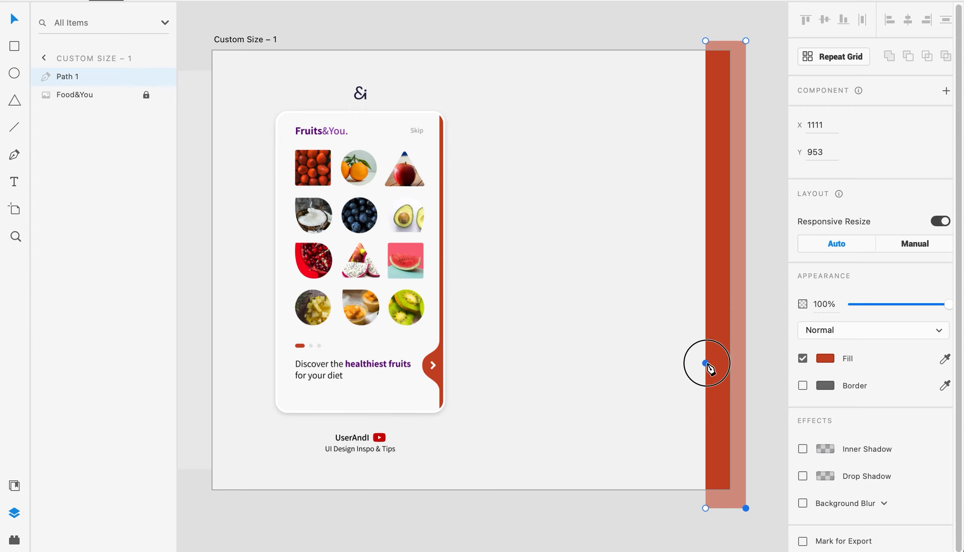
key(Escape)
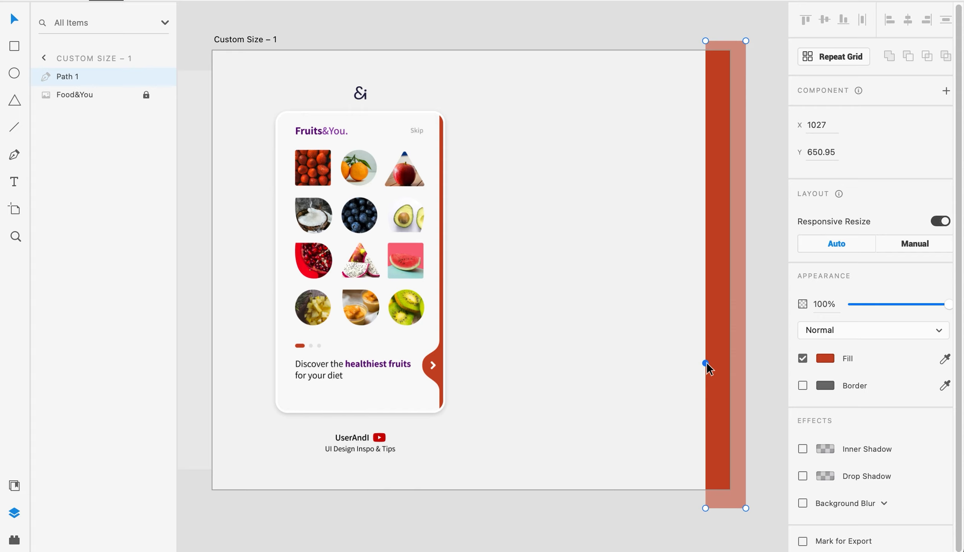
mouse_move(706, 364)
mouse_down()
mouse_move(690, 362)
mouse_move(717, 361)
mouse_move(705, 364)
mouse_up()
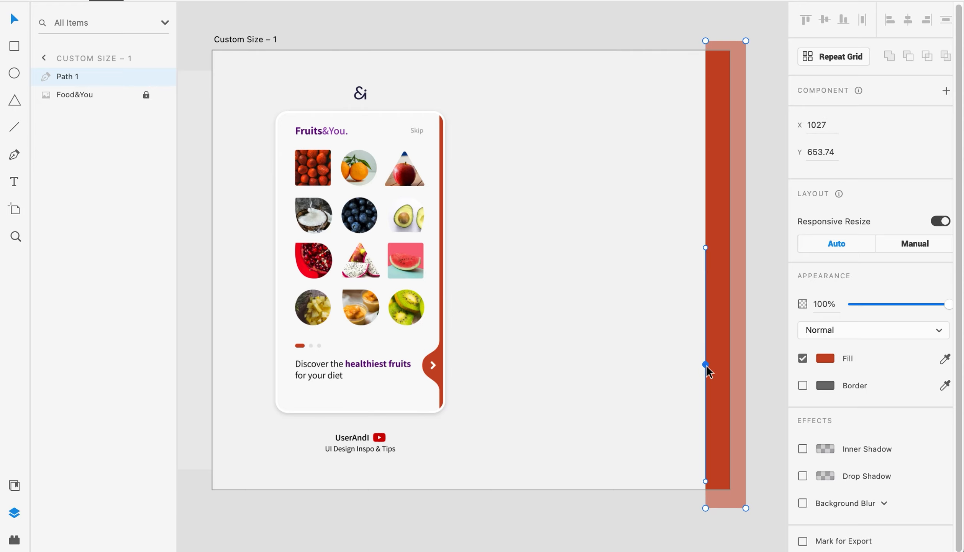
Step: Add a second smooth anchor on the path's left edge, above the first one, at about Y 466
mouse_move(705, 247)
mouse_down()
mouse_move(696, 245)
mouse_move(732, 252)
mouse_move(689, 246)
mouse_move(718, 253)
mouse_up()
key(super+z)
click(706, 274)
click(707, 274)
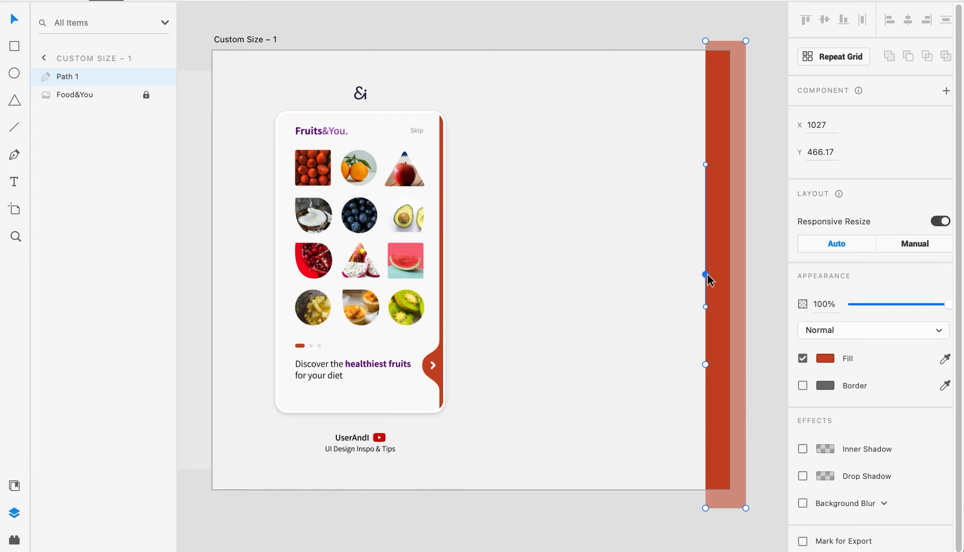
mouse_move(705, 307)
mouse_down()
mouse_move(719, 303)
mouse_move(693, 300)
mouse_move(716, 306)
mouse_move(693, 301)
mouse_move(705, 307)
mouse_up()
click(705, 274)
double_click(706, 275)
mouse_move(706, 357)
mouse_down()
mouse_move(696, 351)
mouse_move(703, 358)
mouse_move(716, 350)
mouse_move(699, 349)
mouse_up()
key(super+z)
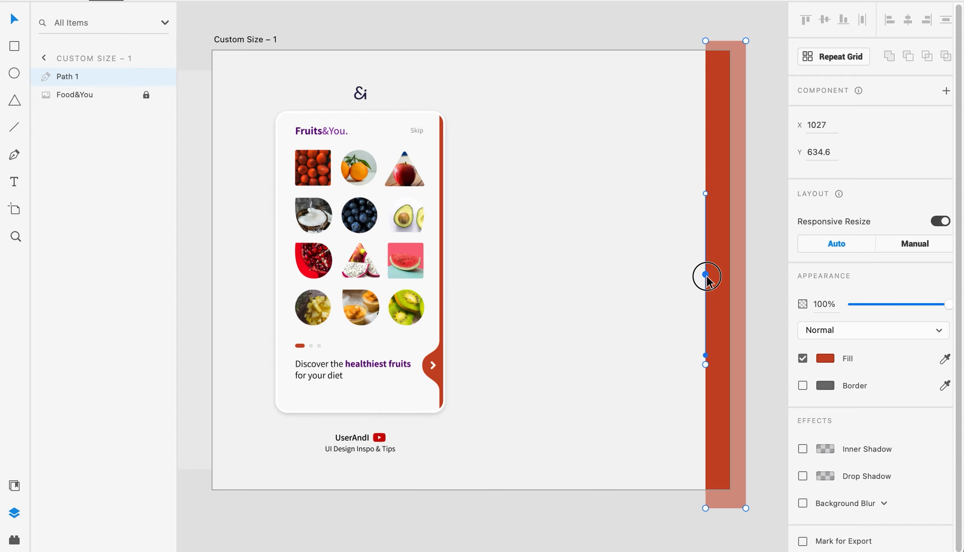
click(706, 275)
click(705, 364)
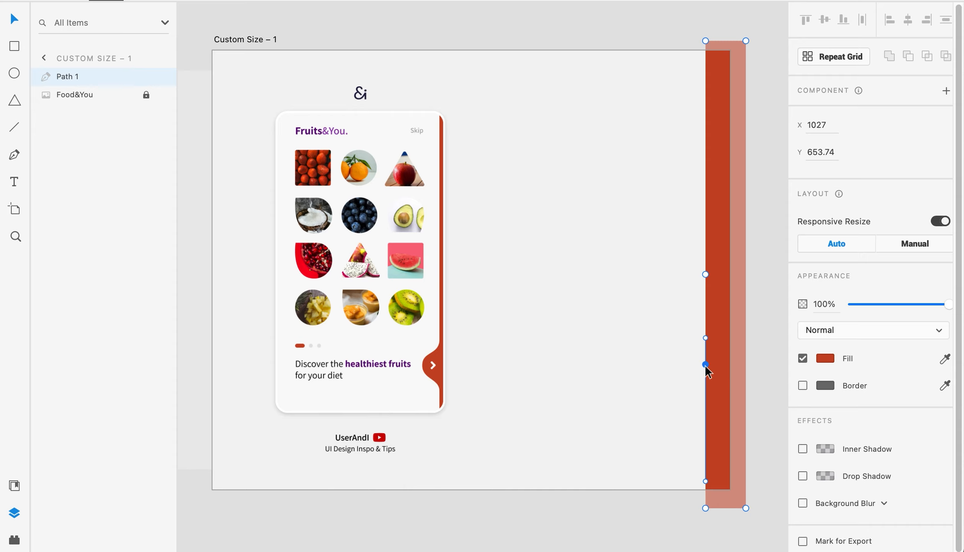
Step: Add a smooth anchor midway between the two left-edge anchors at Y 559.11
click(705, 319)
click(706, 319)
double_click(706, 319)
double_click(706, 318)
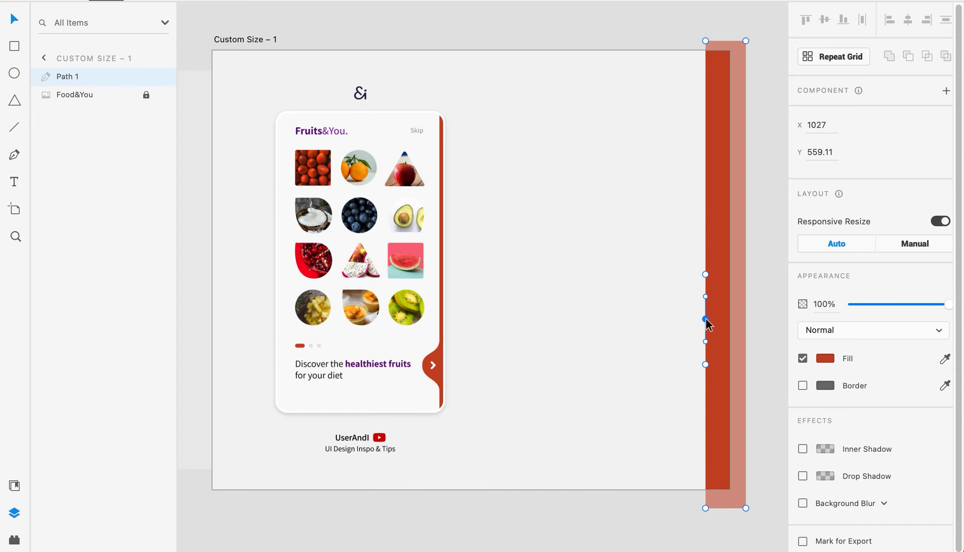
Step: Nudge the middle anchor left to about X 983 to form a bump in the bar
key(Left)
key(Left)
key(Left)
key(Left)
key(Left)
key(Left)
key(Left)
key(Left)
key(Left)
key(Left)
key(Left)
key(Left)
key(Left)
key(Left)
key(Left)
key(Left)
key(Left)
key(Left)
key(Left)
key(Left)
key(Left)
key(Left)
key(Left)
key(Left)
key(Left)
key(Left)
key(Left)
key(Left)
key(Left)
key(Left)
key(Left)
key(Left)
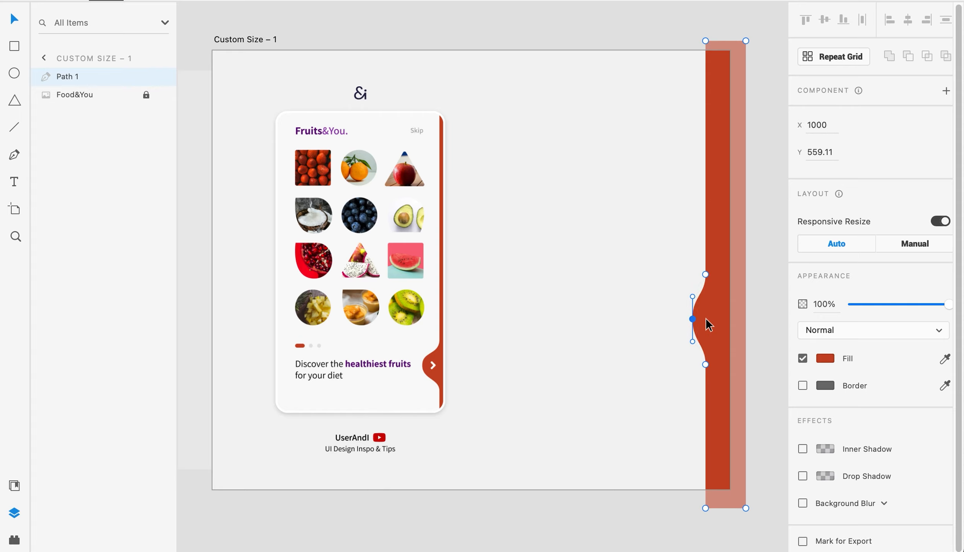
key(Left)
key(Left)
key(Left)
key(Left)
key(Left)
key(Left)
key(Left)
key(Left)
key(Left)
key(Left)
key(Left)
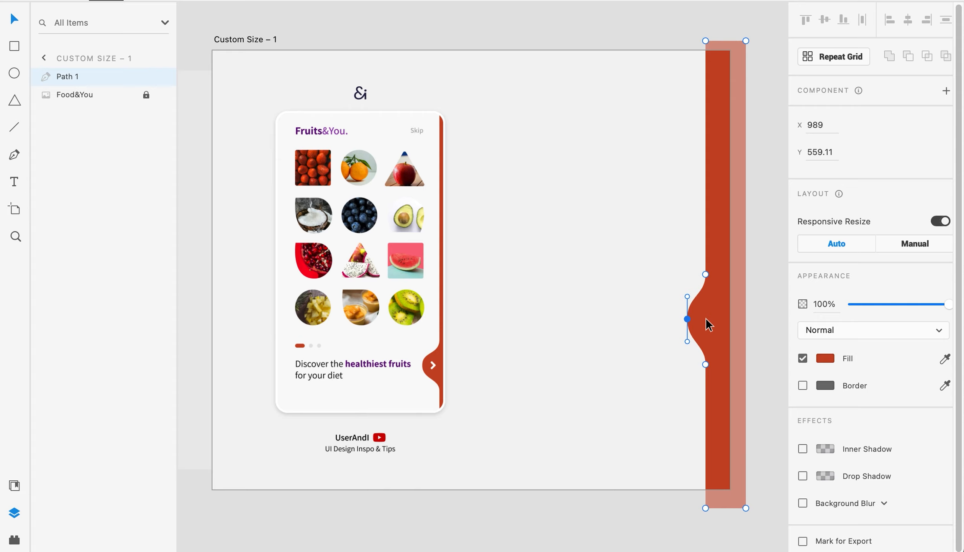
key(Left)
Step: Lengthen the bump peak's curve handles slightly and adjust them horizontally to keep them nearly vertical
drag(685, 296, 684, 290)
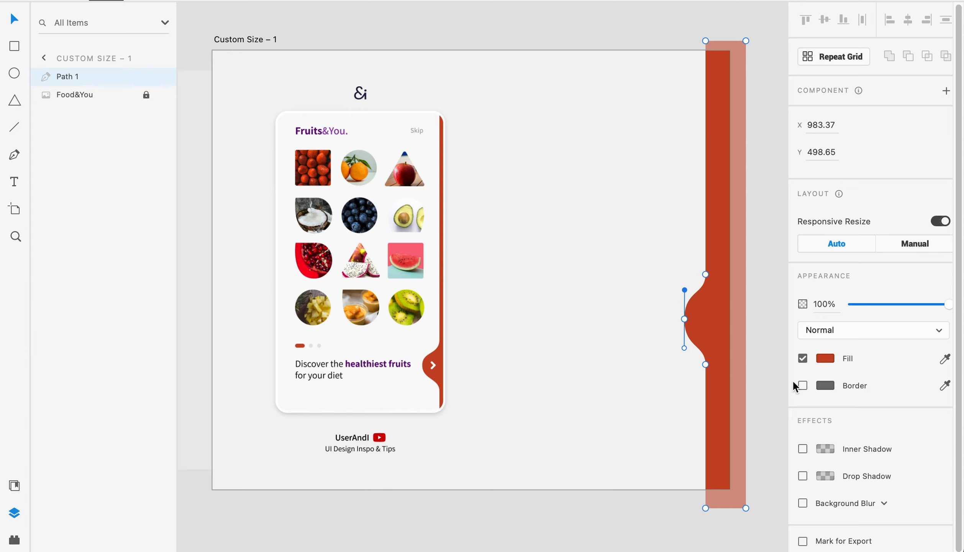
key(Left)
key(Left)
key(Left)
key(Right)
key(Right)
key(Right)
key(Right)
key(Right)
key(Left)
key(Left)
key(Left)
click(686, 348)
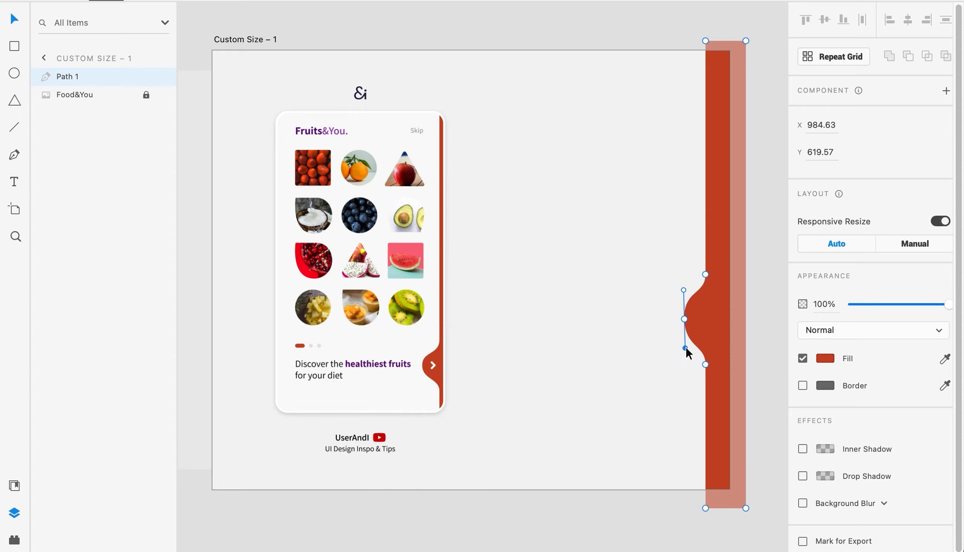
key(Left)
key(Left)
key(Left)
key(Left)
key(Left)
key(Right)
key(Right)
key(Right)
key(Right)
Step: Extend the bump by nudging its peak anchor left to X 970, and leave path editing
click(684, 319)
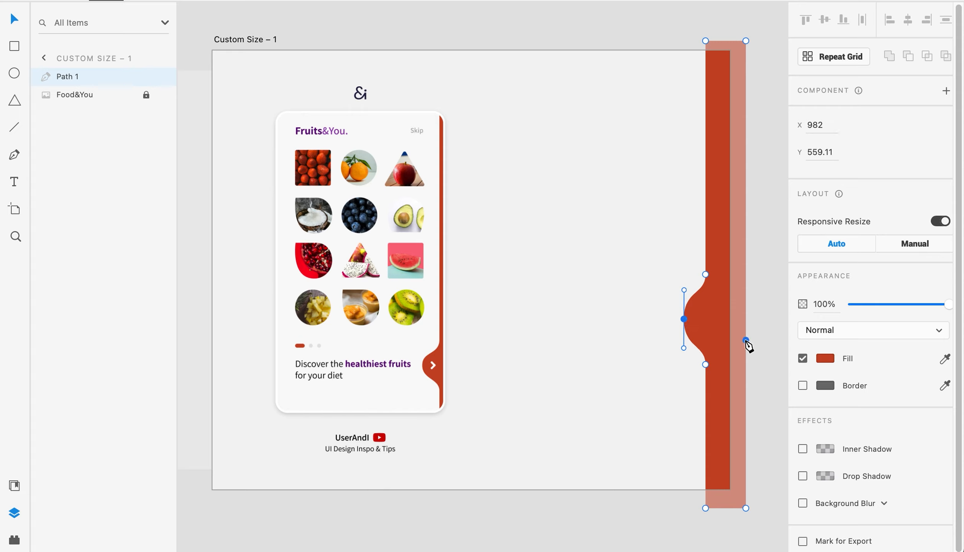
key(Left)
key(Left)
key(Left)
key(Left)
key(Left)
key(Left)
key(Left)
key(Left)
key(Left)
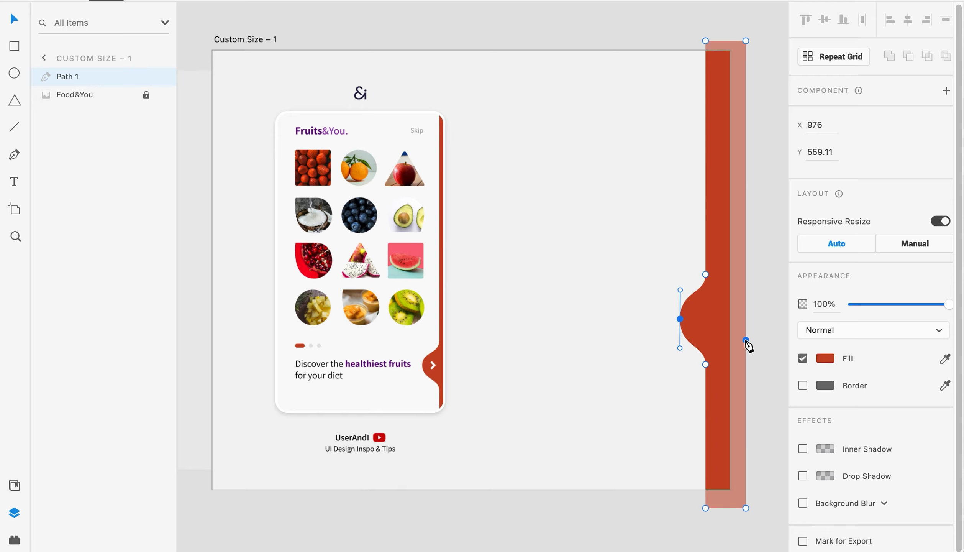
key(Left)
key(Left)
key(Left)
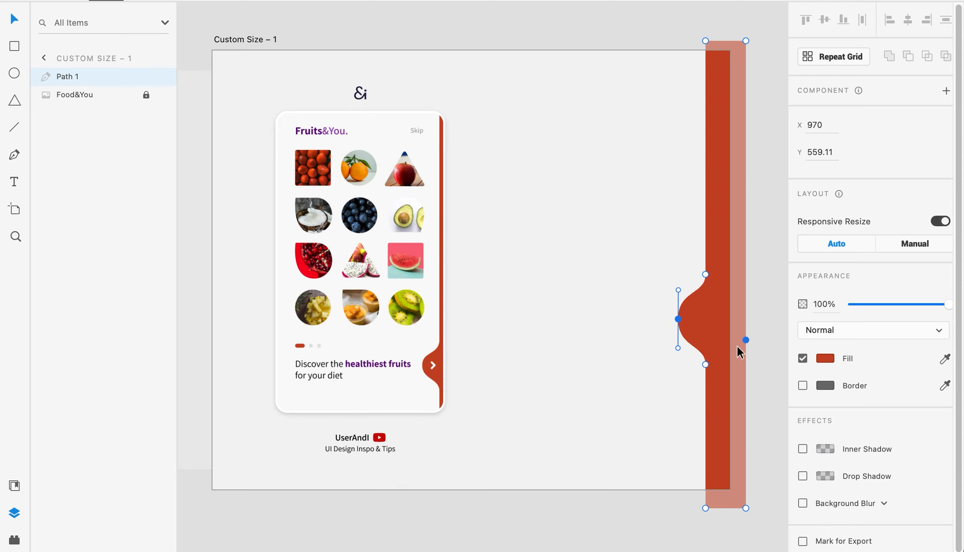
click(647, 513)
click(646, 513)
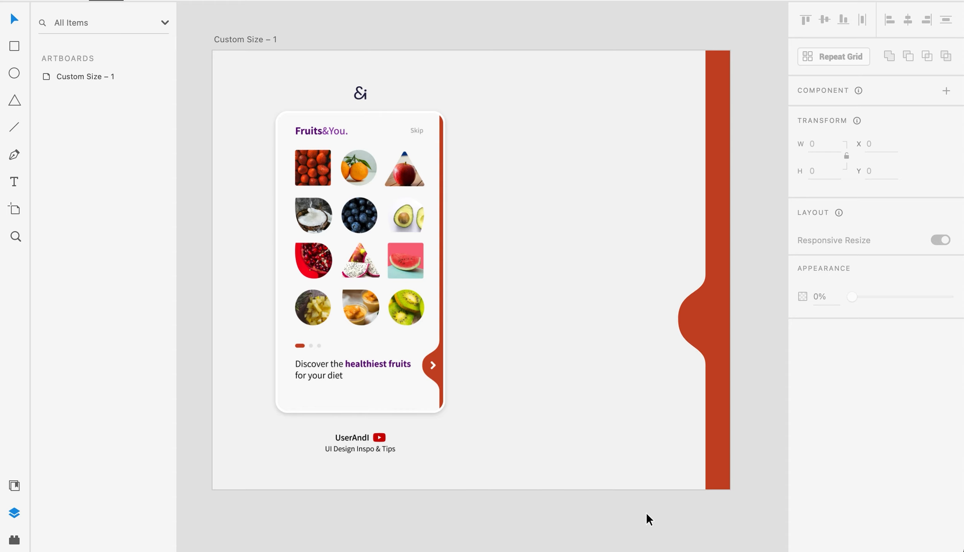
Step: Widen the bump's base by moving its upper anchor up 10 px and its lower anchor down to Y 663.74
click(707, 311)
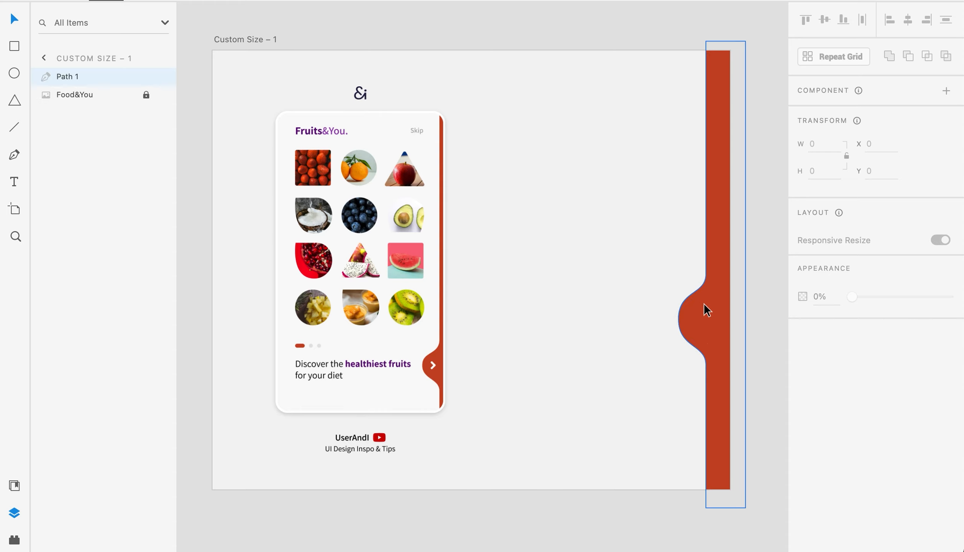
double_click(688, 314)
click(705, 274)
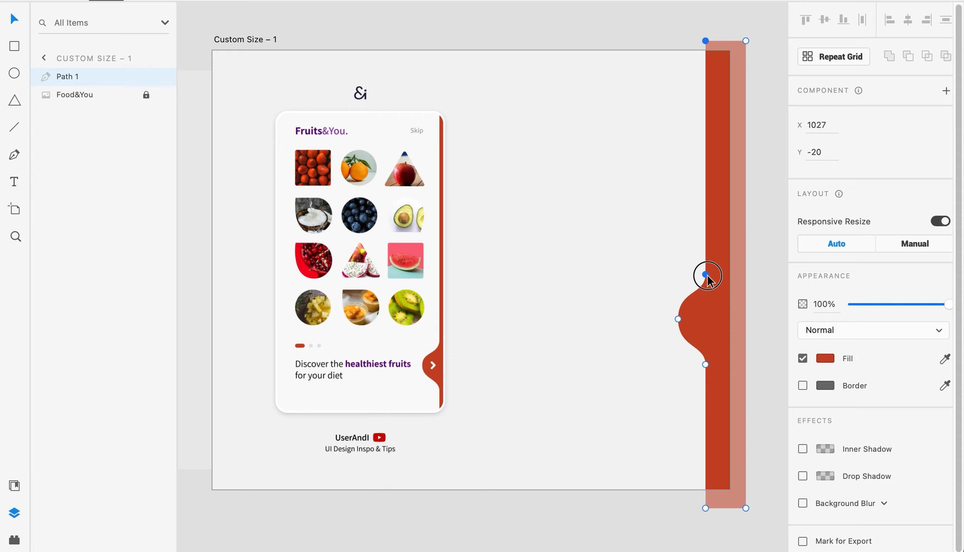
double_click(706, 275)
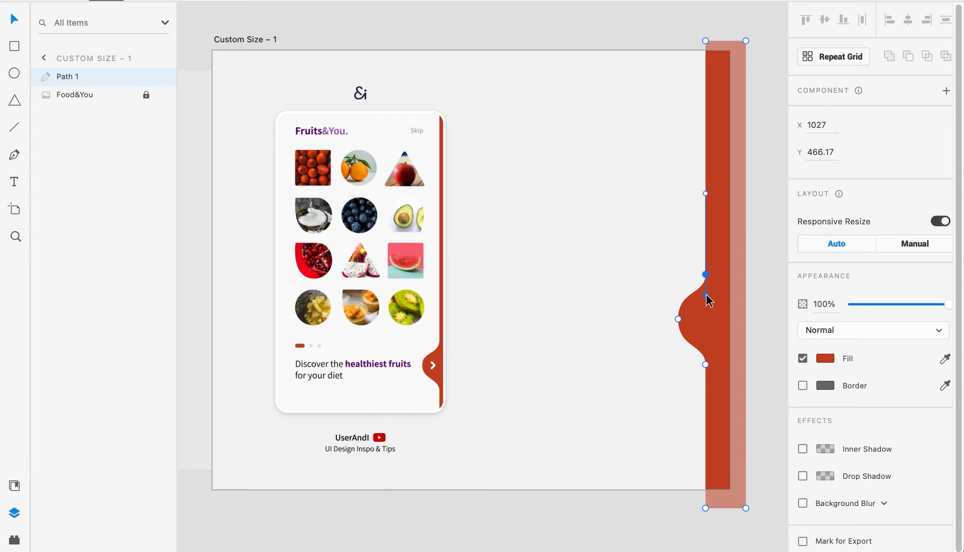
key(shift+Up)
click(706, 365)
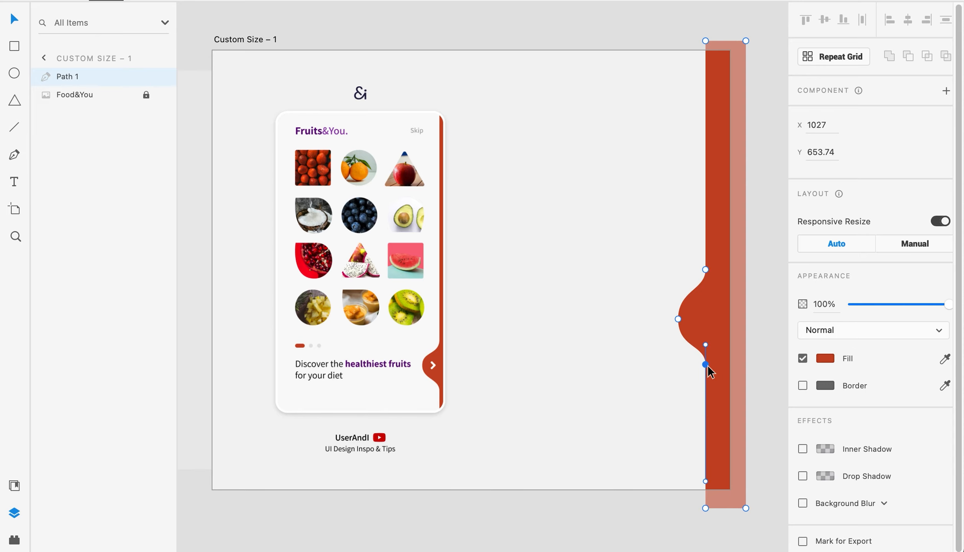
click(637, 437)
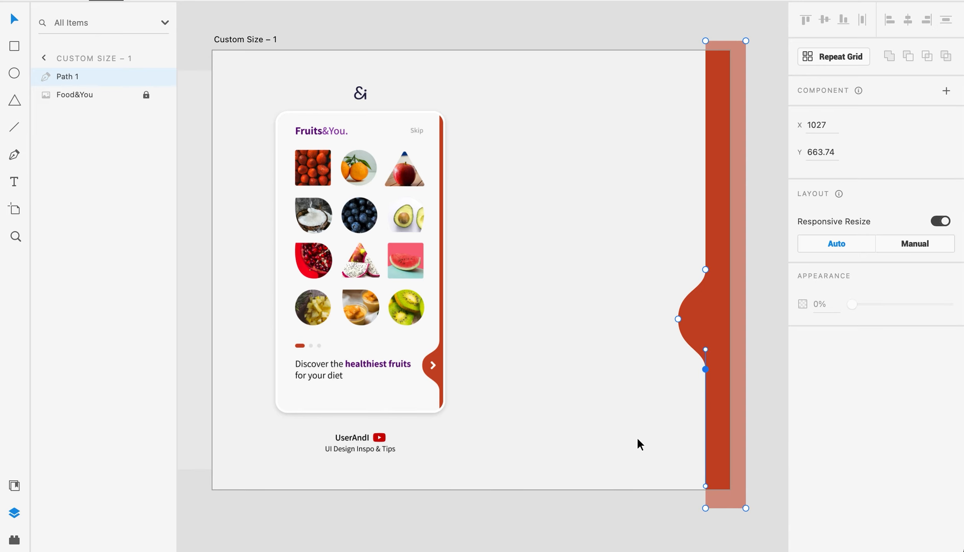
key(Escape)
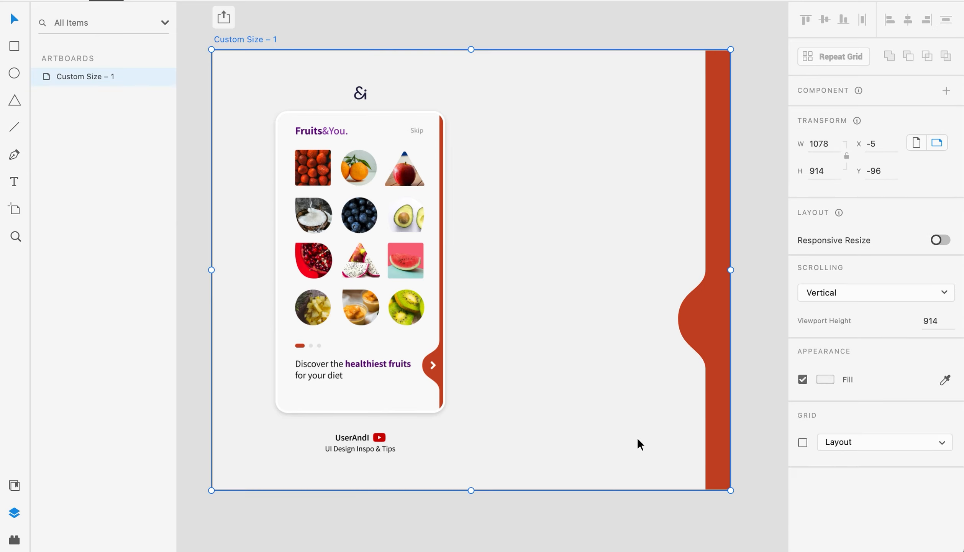
Step: Move the bump's three anchors together straight down the bar, placing its lower anchor close to the artboard's bottom edge
click(695, 328)
double_click(693, 327)
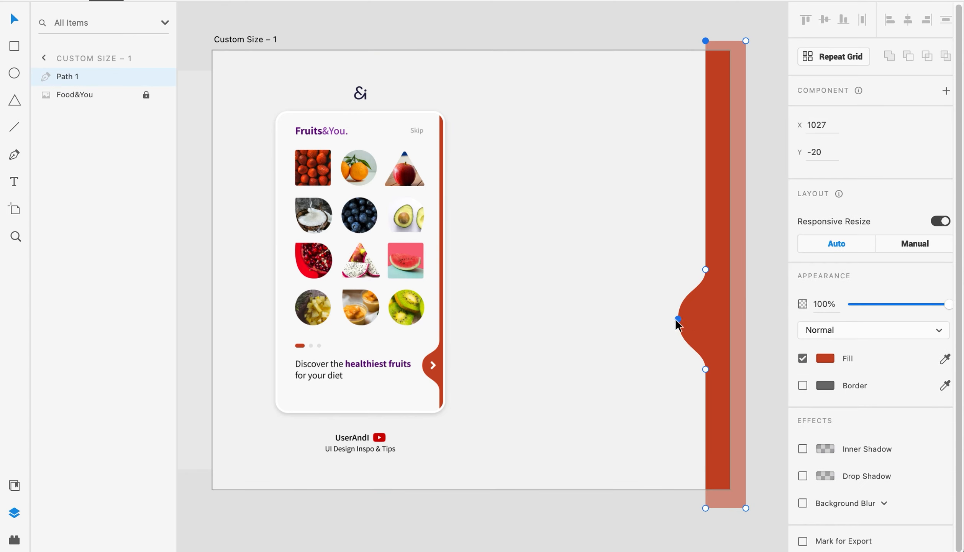
click(678, 319)
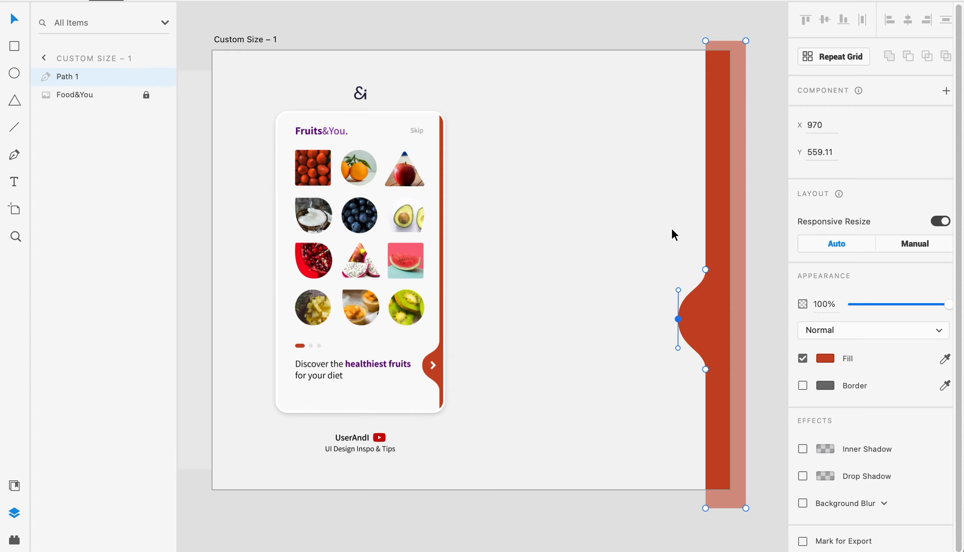
shift+click(706, 269)
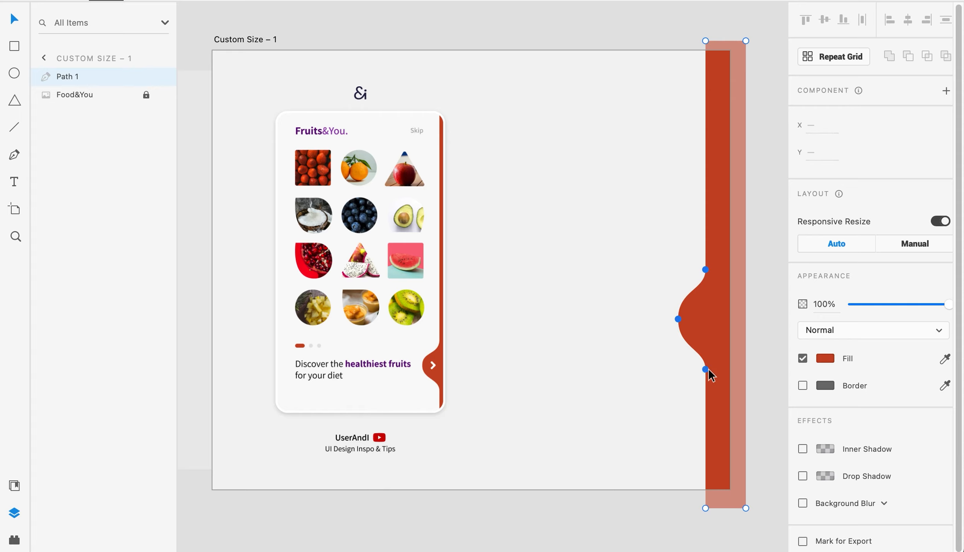
drag(706, 372, 705, 440)
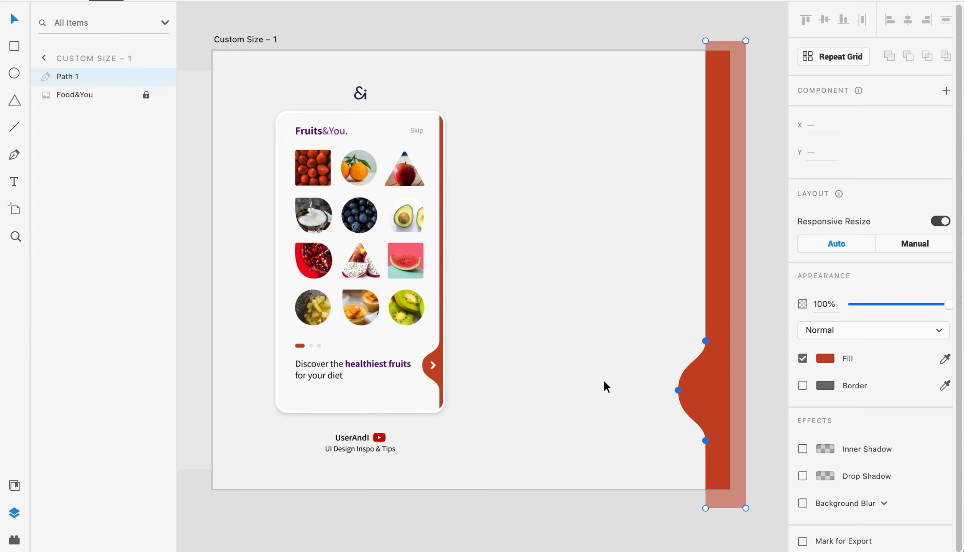
click(626, 371)
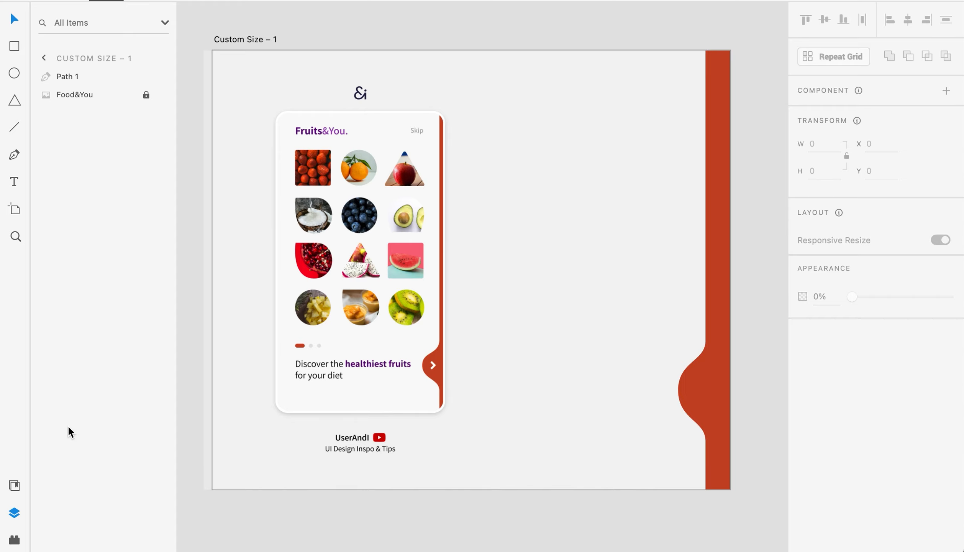
Step: Place a right-pointing chevron icon from the Denali Icons plugin on the artboard's empty area beside the bar
click(15, 540)
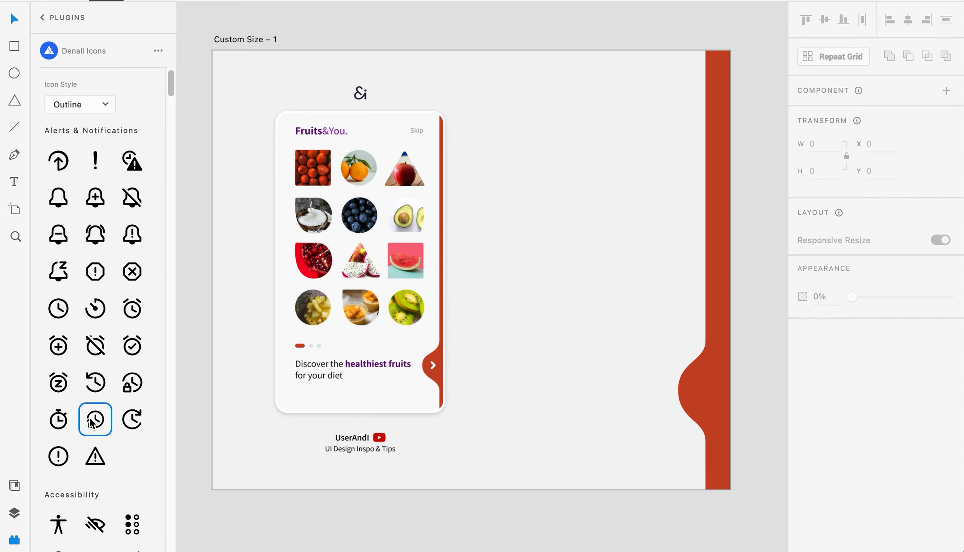
scroll(90, 420, down, 1)
scroll(90, 420, up, 1)
drag(173, 82, 172, 118)
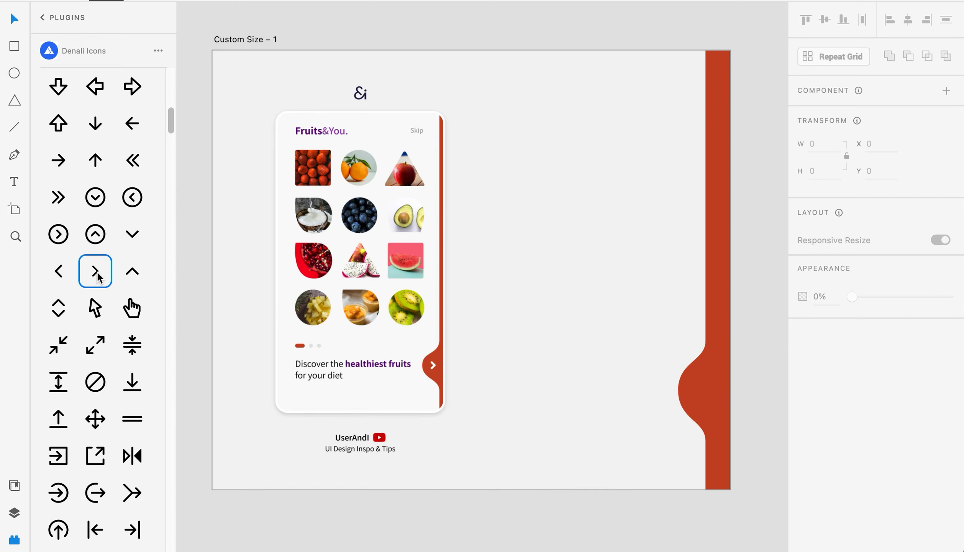
drag(98, 276, 564, 280)
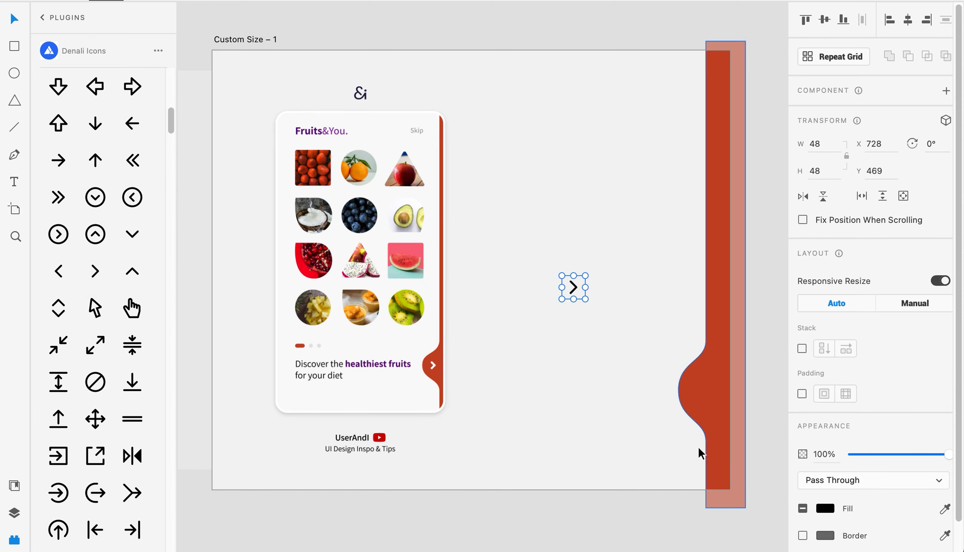
Step: Move the chevron icon alone onto the bar's bump at X 985, Y 683, and set its fill to white
drag(575, 292, 682, 385)
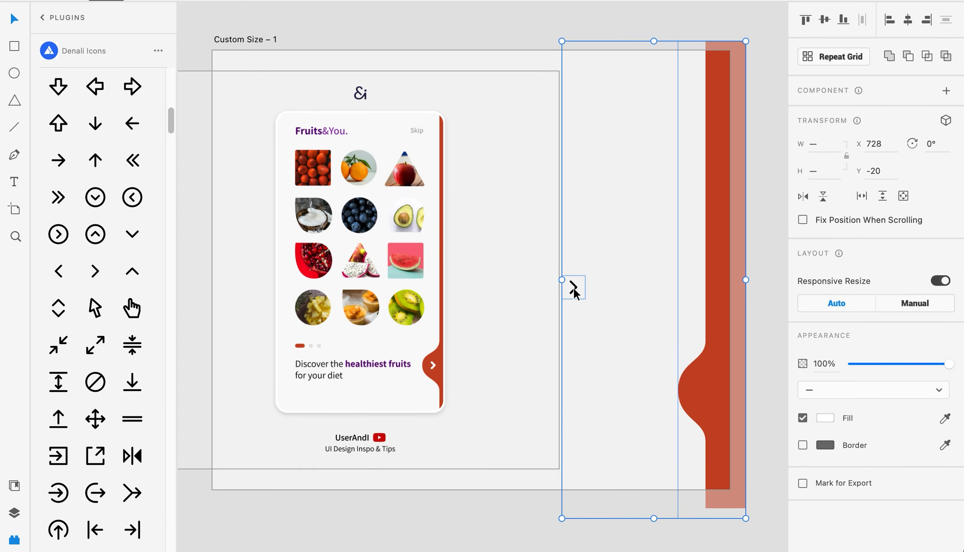
click(592, 300)
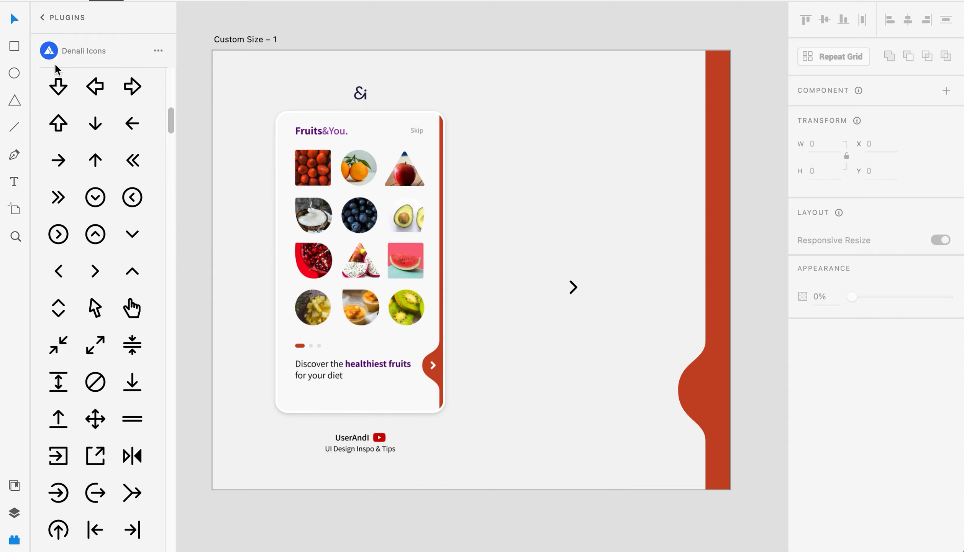
click(14, 513)
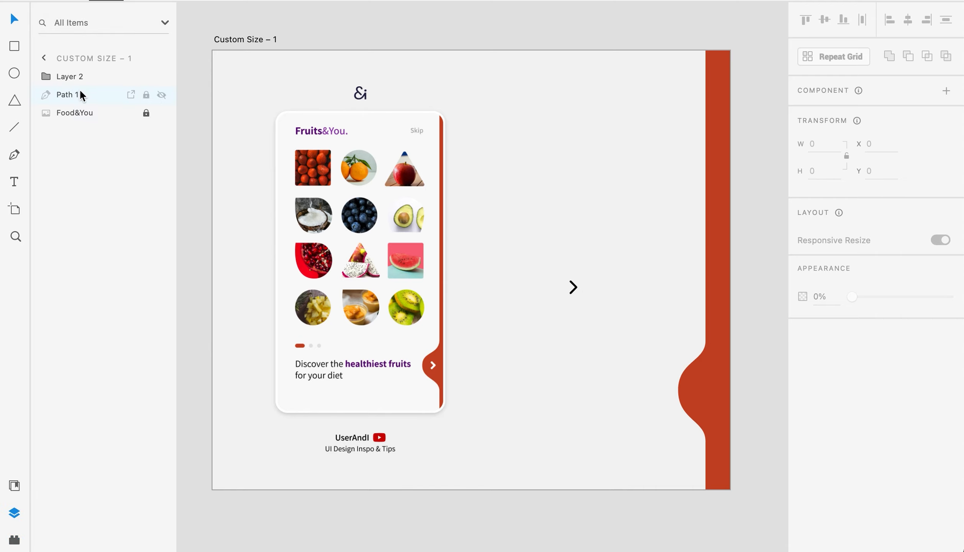
click(79, 75)
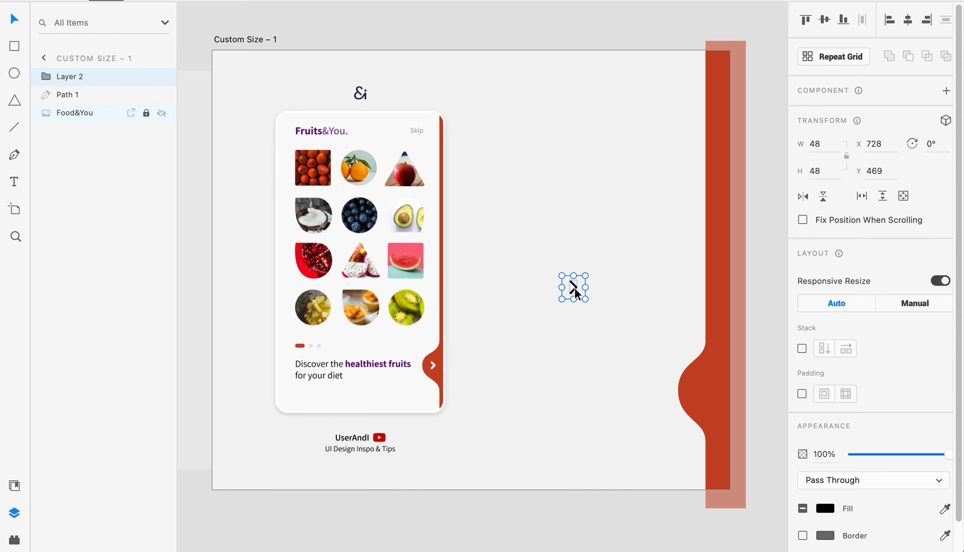
drag(575, 287, 698, 395)
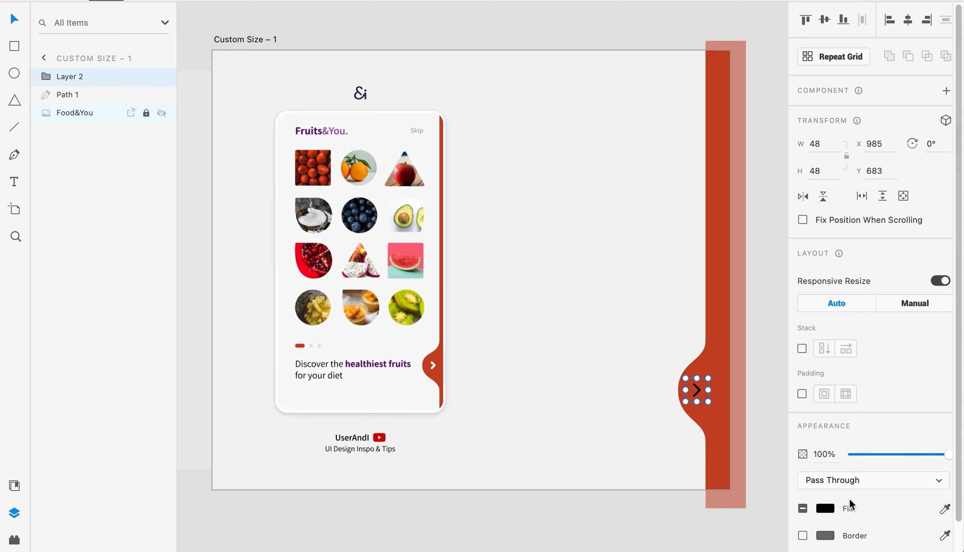
click(826, 508)
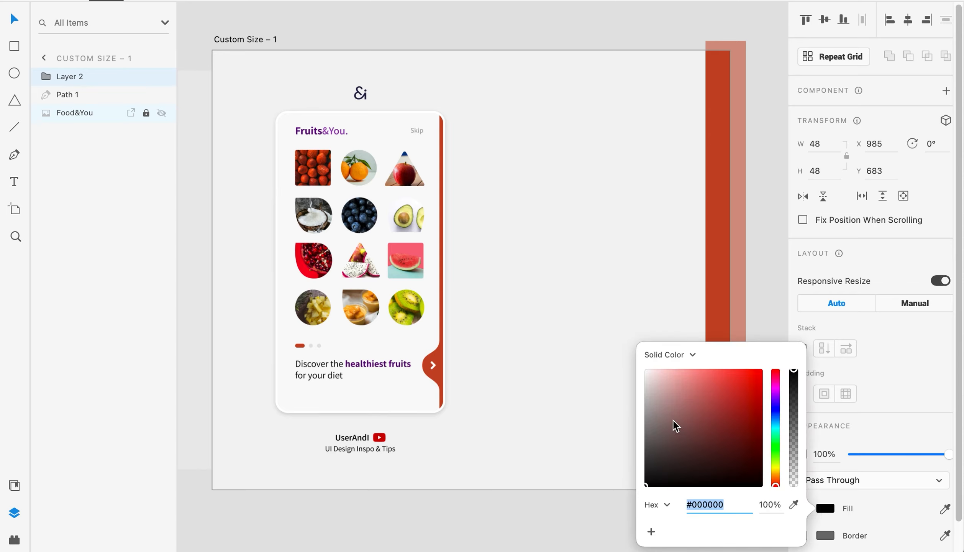
click(604, 333)
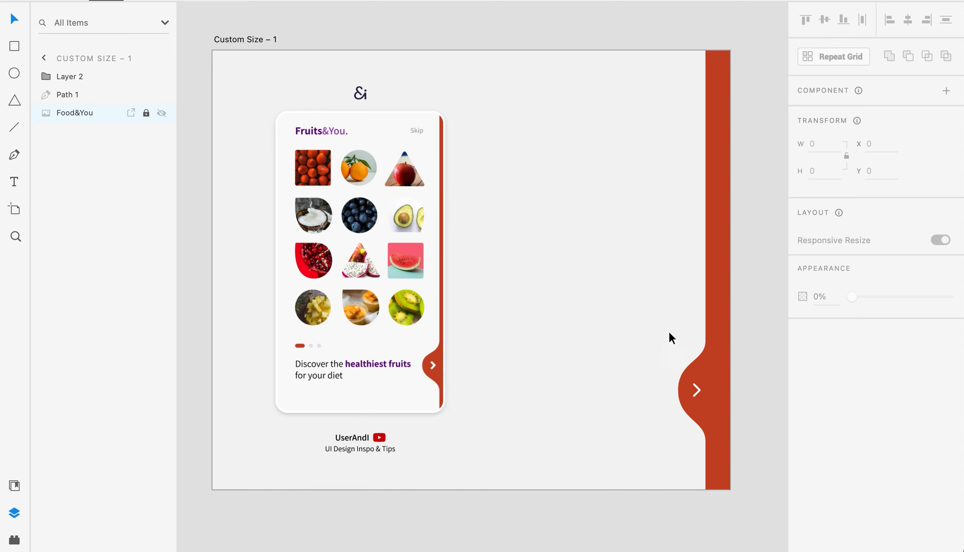
Step: Move the bar and chevron together right until their shared X is 1008, and nudge the chevron alone to X 1021, Y 682
drag(650, 335, 722, 413)
key(shift+Right)
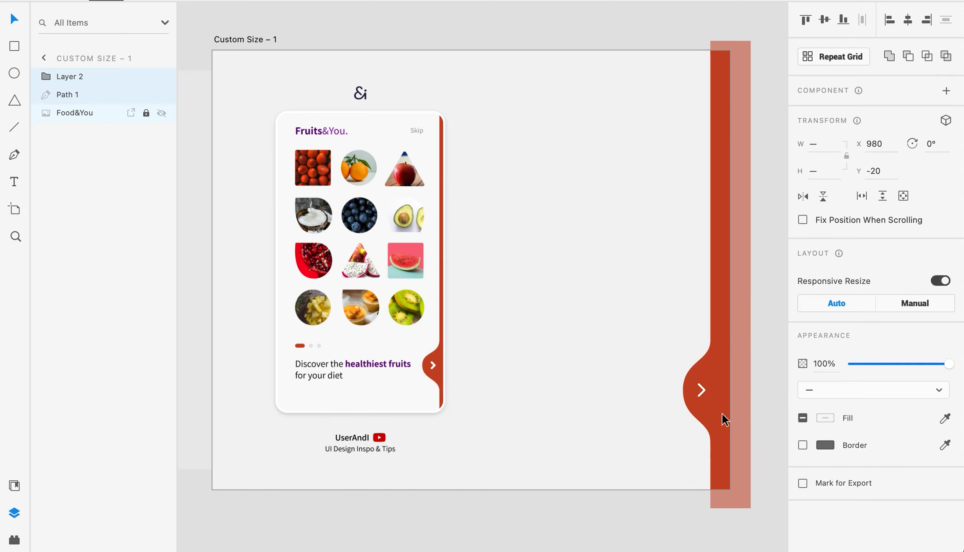
key(shift+Right)
key(shift+Right)
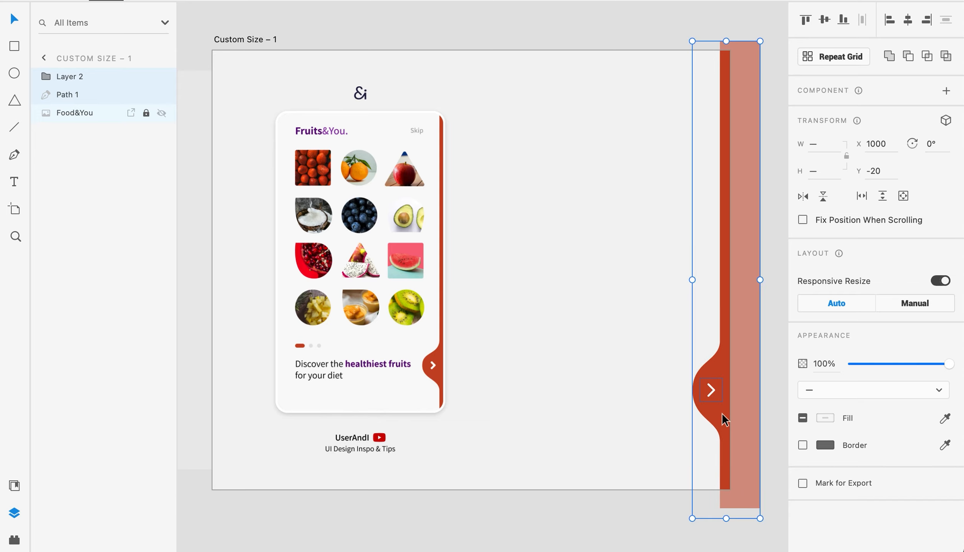
key(Right)
key(Right)
key(Right)
key(Right)
key(Right)
key(Right)
key(Right)
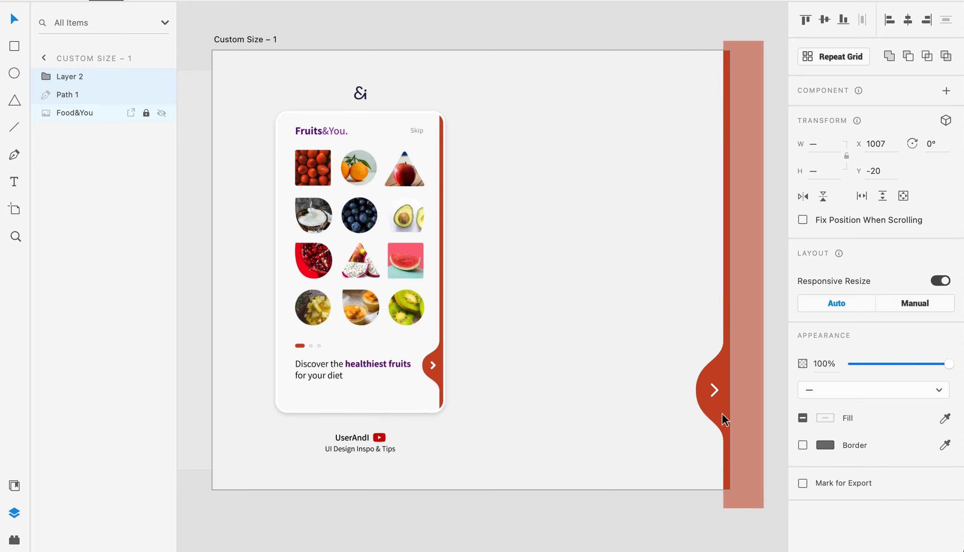
key(Right)
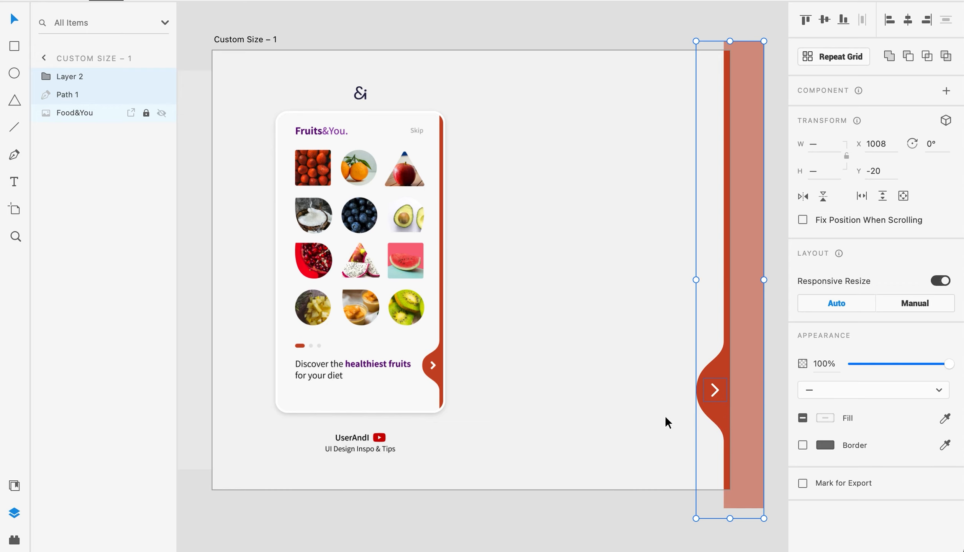
click(605, 407)
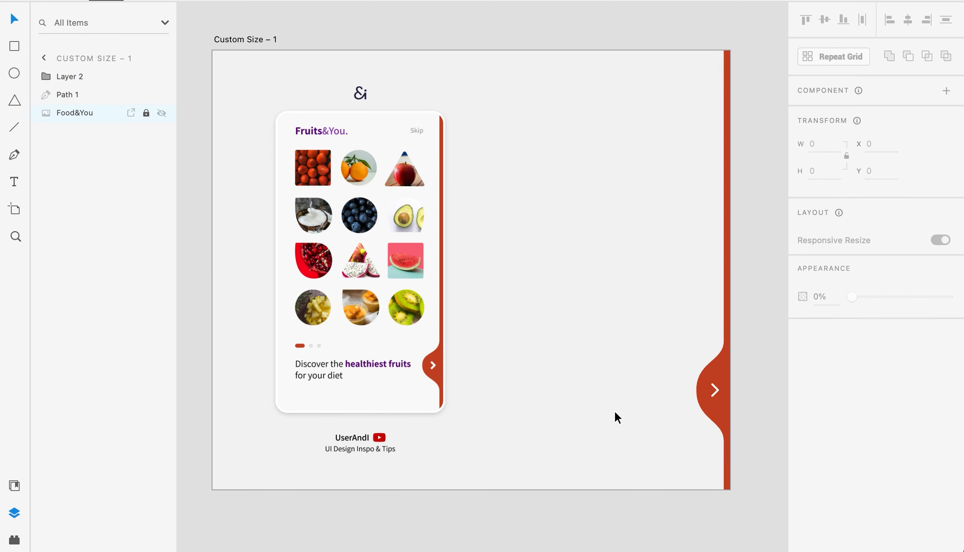
click(715, 390)
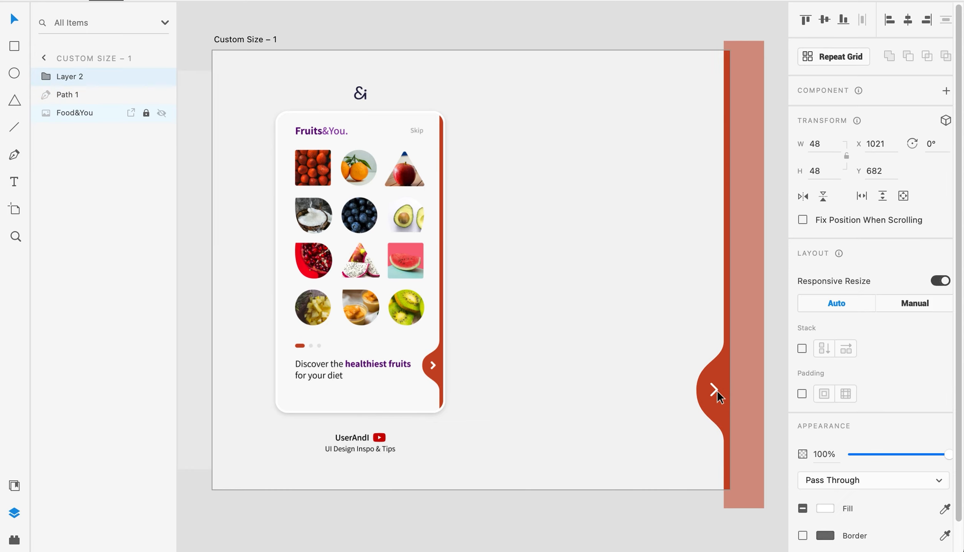
click(635, 390)
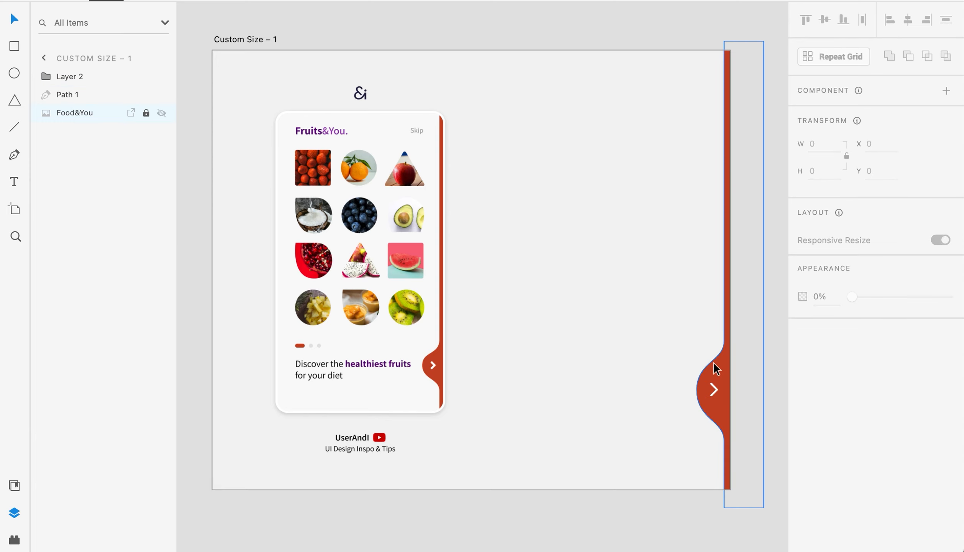
Step: Narrow the bump's base by moving its upper anchor down to Y 624.51 and its lower anchor up to Y 792.08
click(724, 365)
double_click(727, 370)
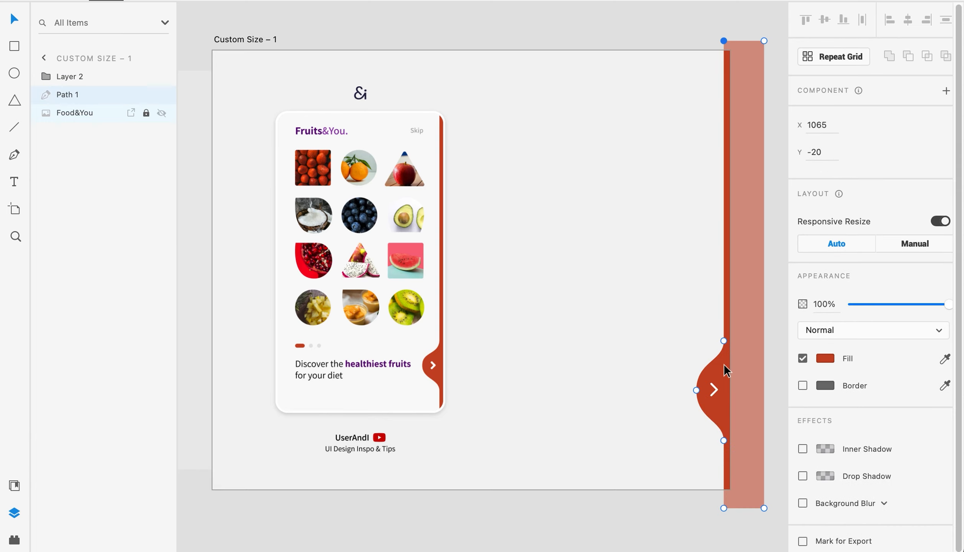
click(725, 341)
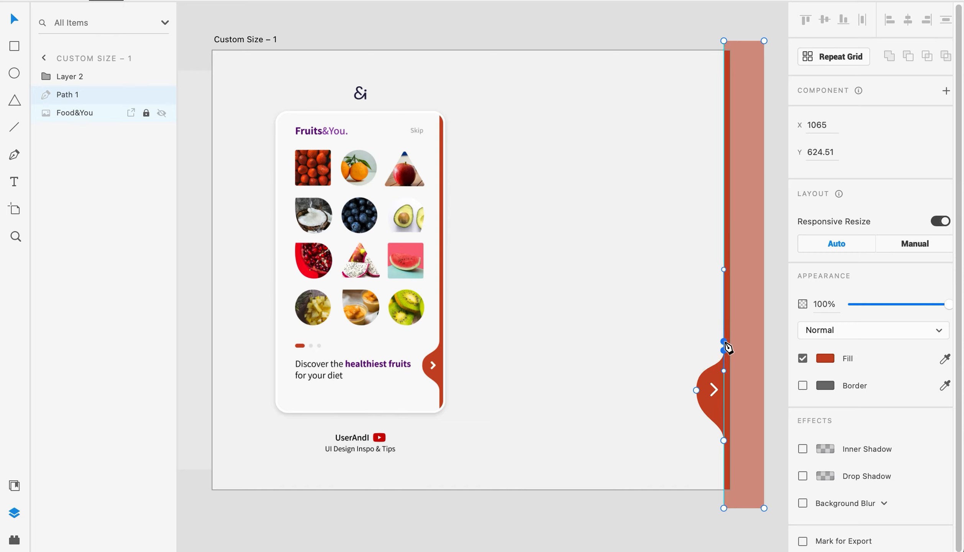
click(724, 442)
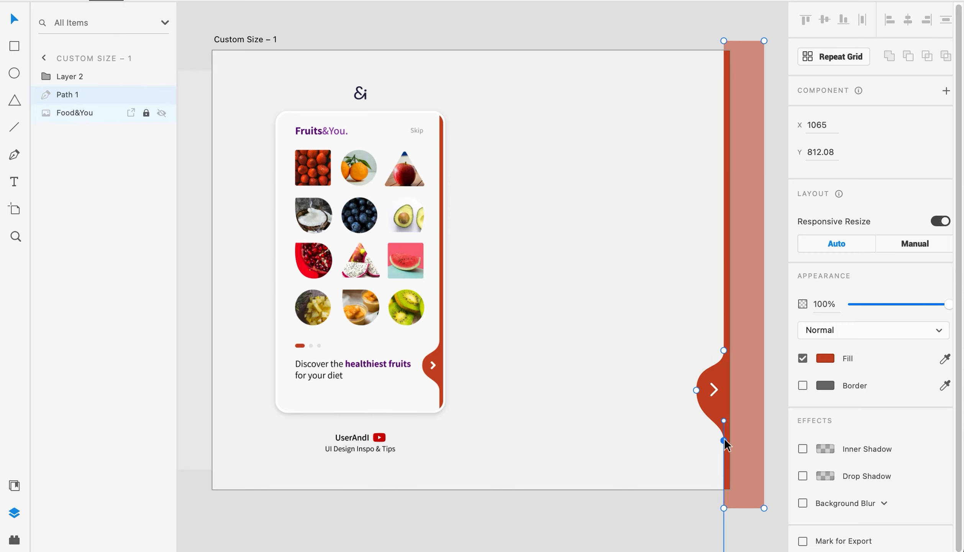
key(shift+Up)
key(shift+Up)
click(671, 423)
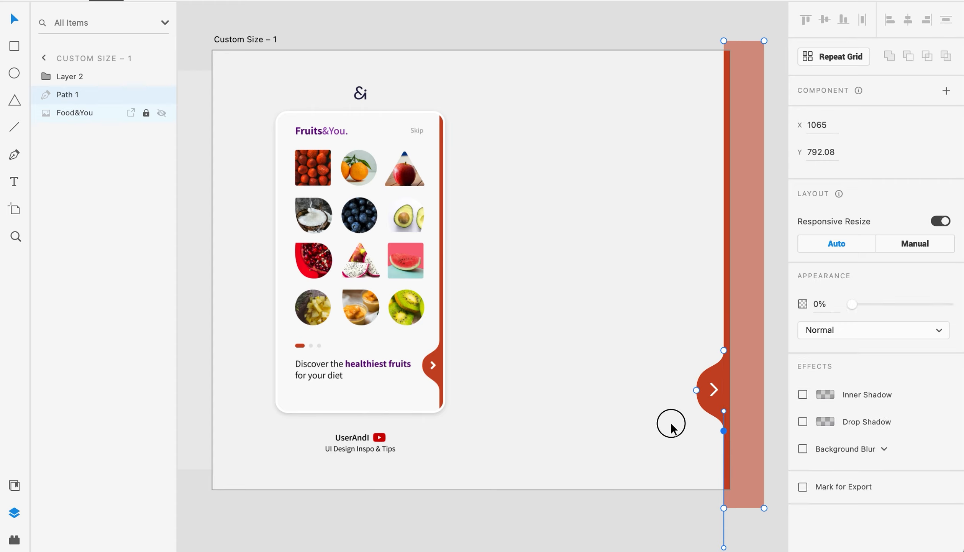
key(Escape)
key(Escape)
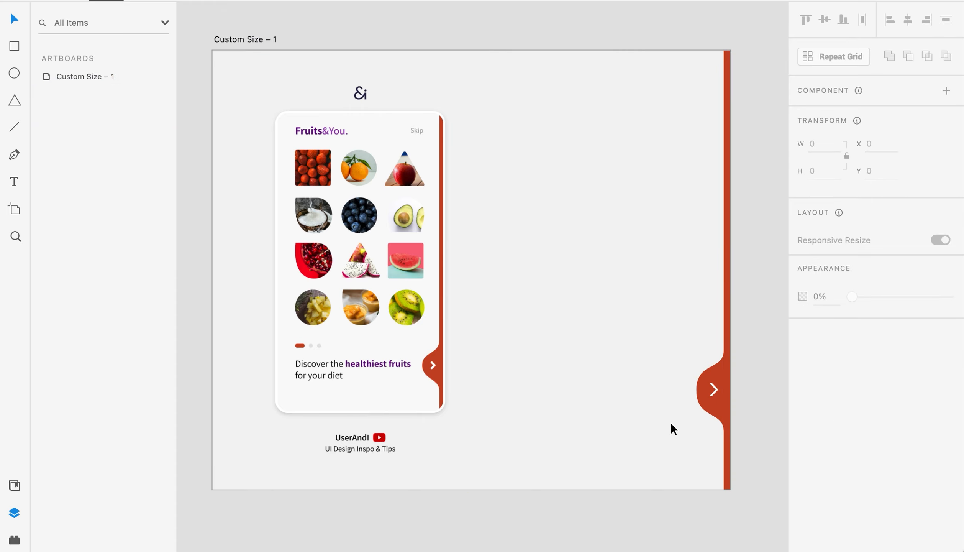
Step: Widen the bump's base by moving its lower anchor down to Y 802.08 and its upper anchor up to Y 614.51
double_click(718, 413)
click(723, 430)
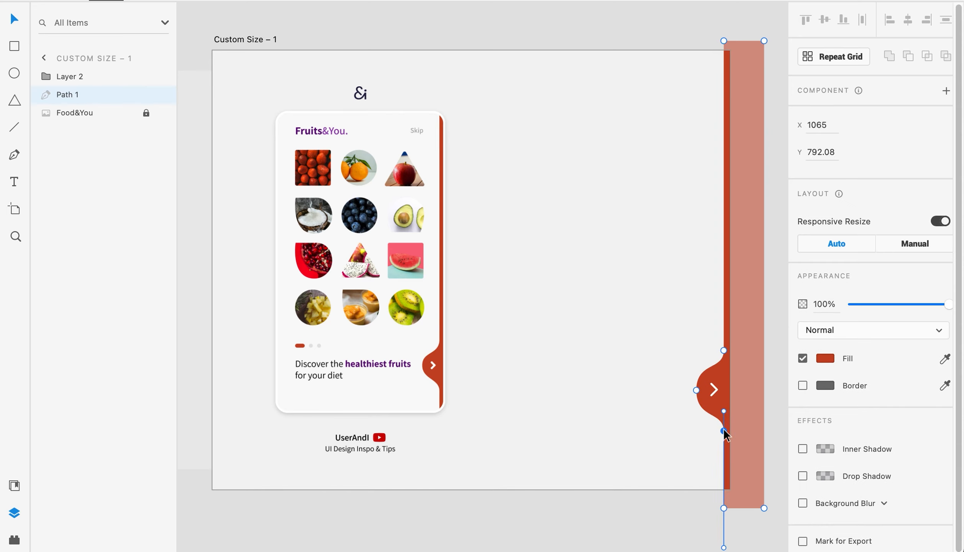
key(shift+Down)
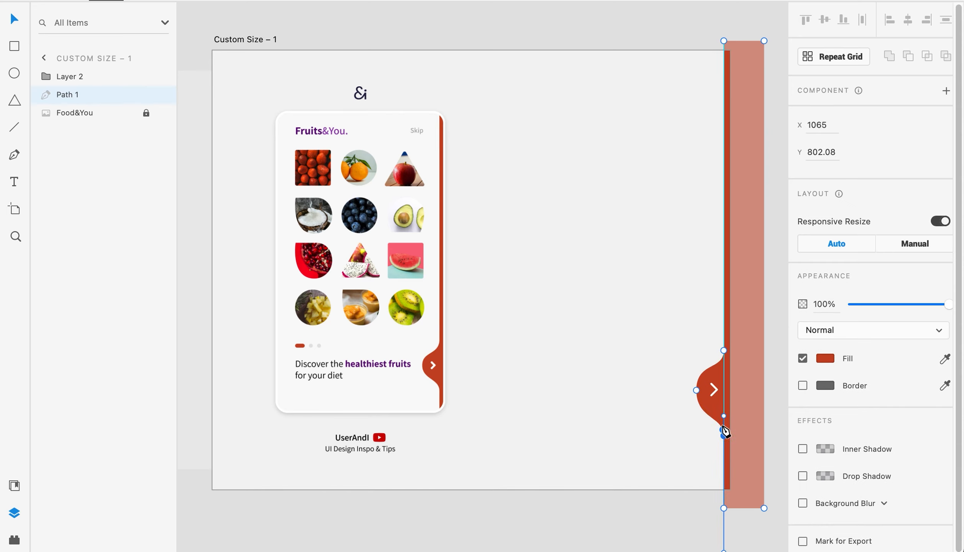
click(724, 348)
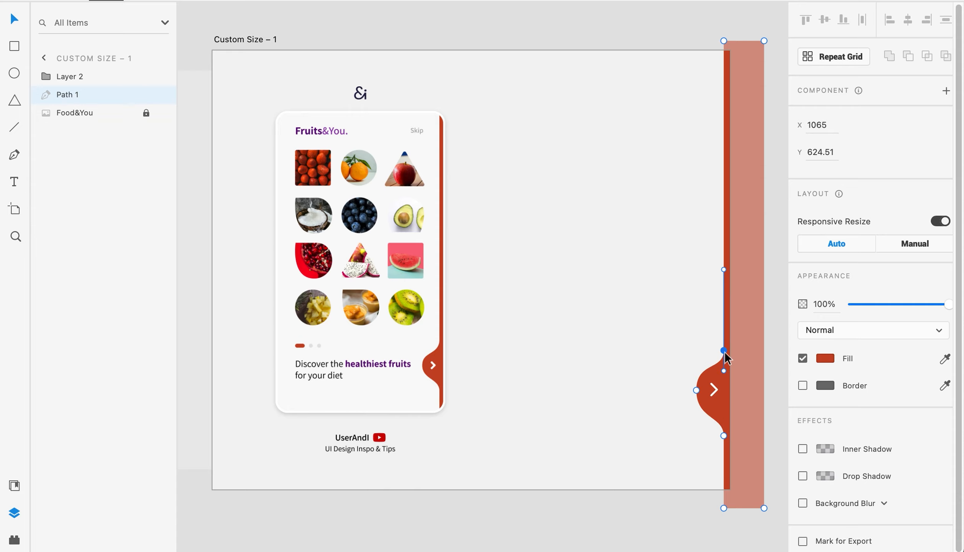
Step: Extend the bump by nudging its peak anchor left to about X 1002
click(696, 390)
key(Left)
key(Left)
key(Left)
key(Left)
key(Left)
key(Left)
key(Left)
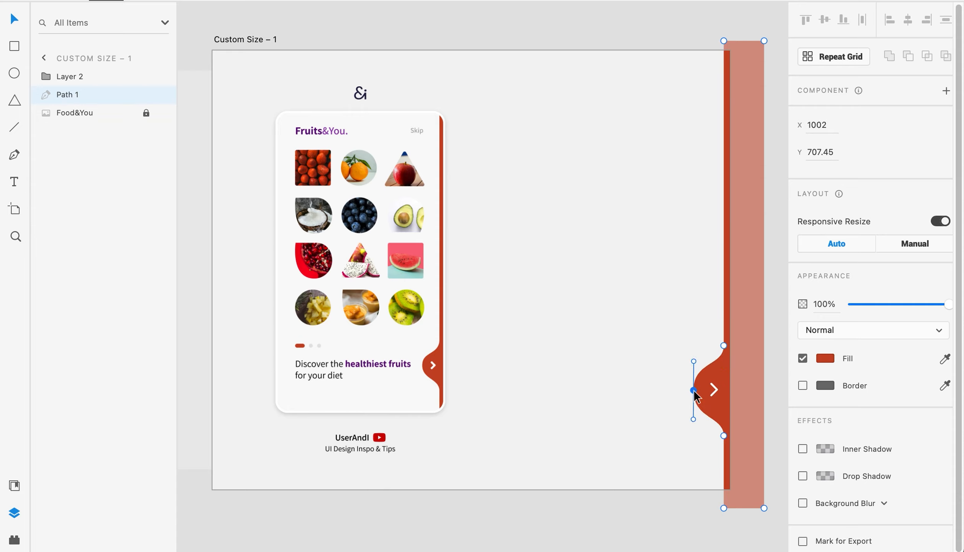
Step: Nudge the chevron icon about 8 px left within the extended bump
click(716, 389)
key(Left)
key(Left)
key(Left)
key(Left)
key(Left)
key(Left)
key(Left)
key(Left)
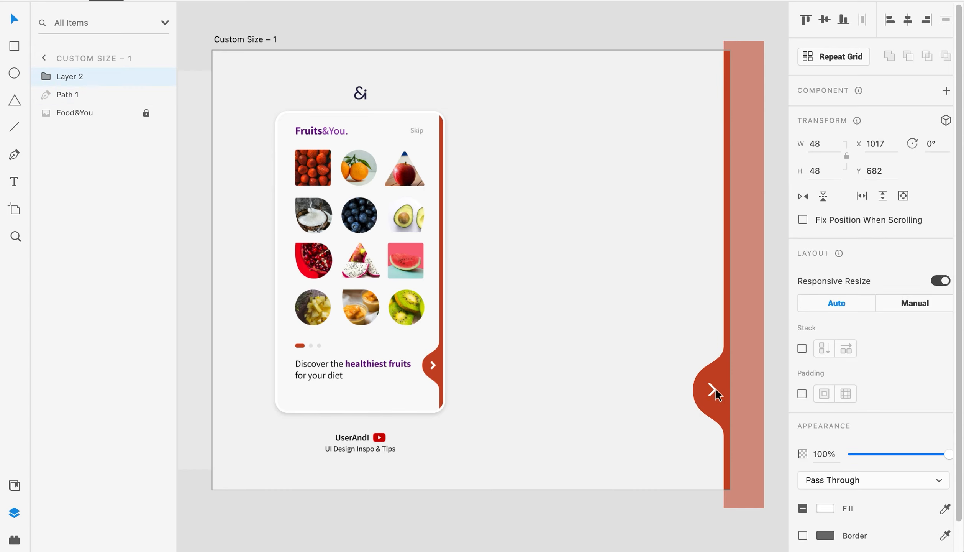
click(625, 394)
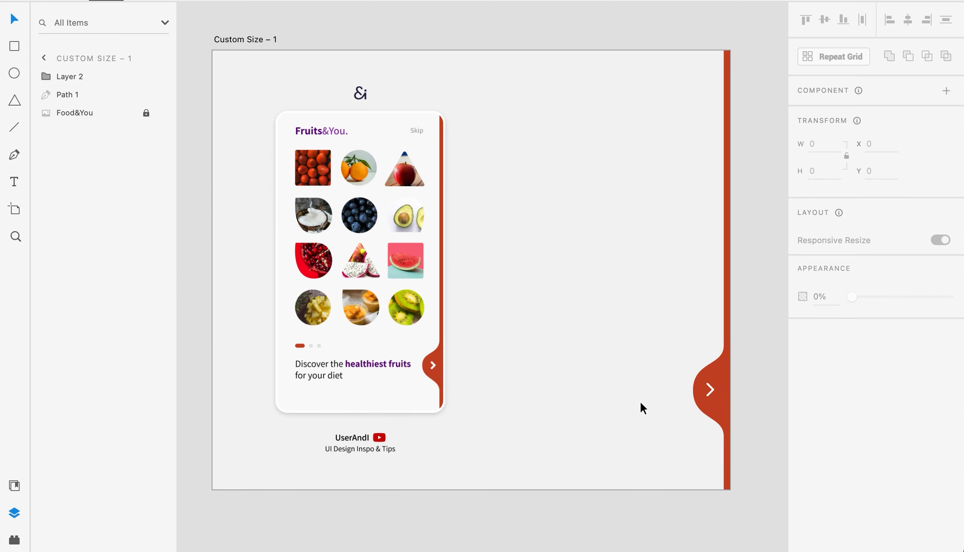
Step: Nudge the bump's lower anchor up 10 px to Y 792.08
click(713, 410)
double_click(718, 417)
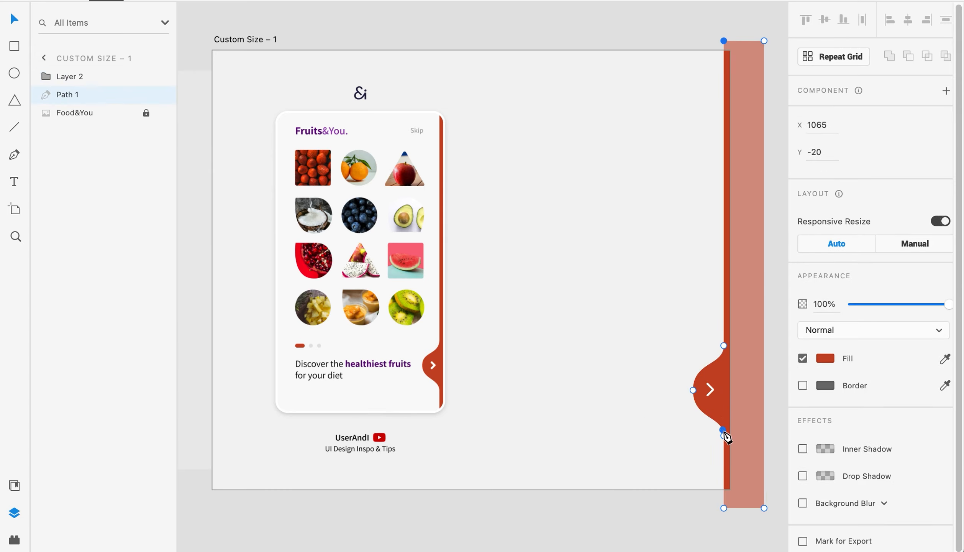
click(724, 432)
key(Delete)
click(723, 436)
key(Up)
key(Up)
key(Up)
key(Up)
key(Up)
key(Up)
key(Up)
key(Up)
key(Up)
key(Up)
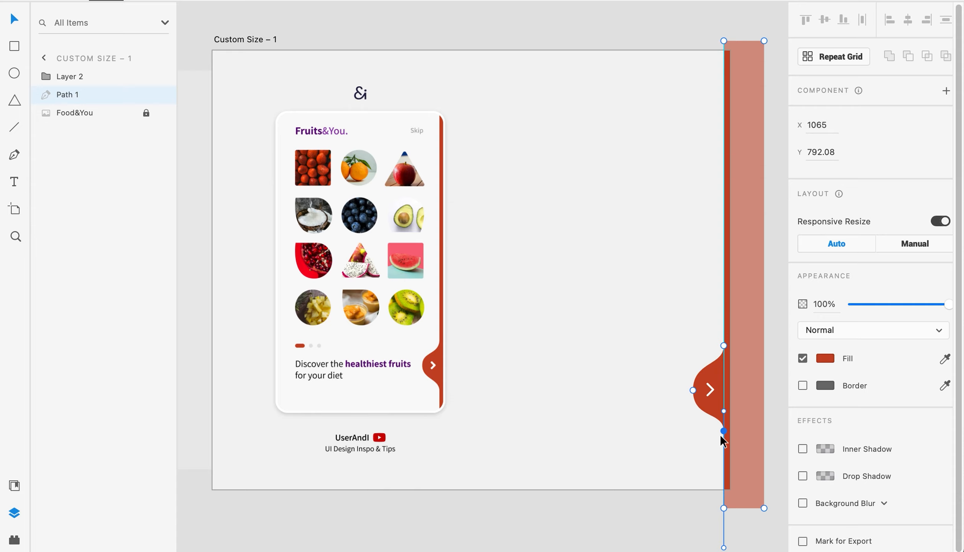
Step: Nudge the bump's upper anchor down to Y 621.51, and leave path editing
click(724, 346)
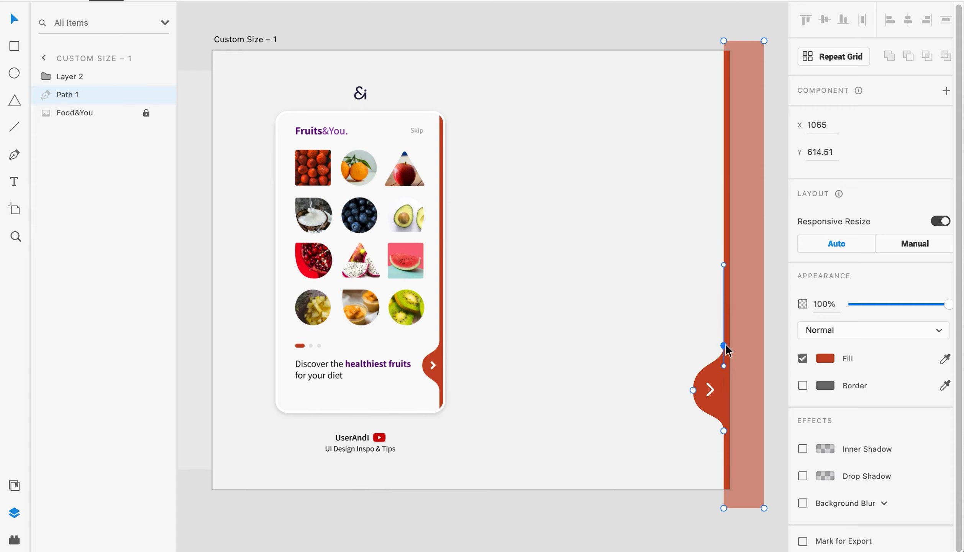
key(Down)
key(Down)
key(Down)
key(Down)
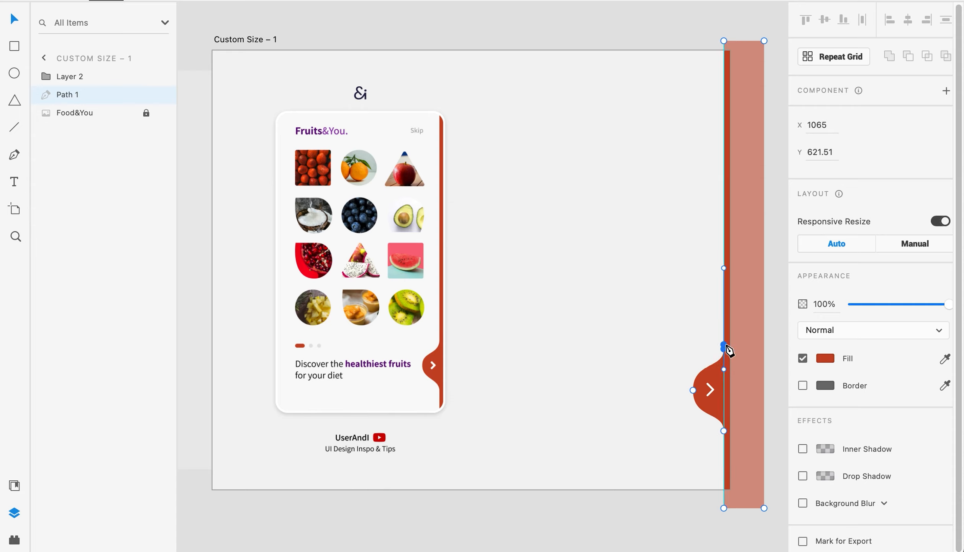
click(637, 457)
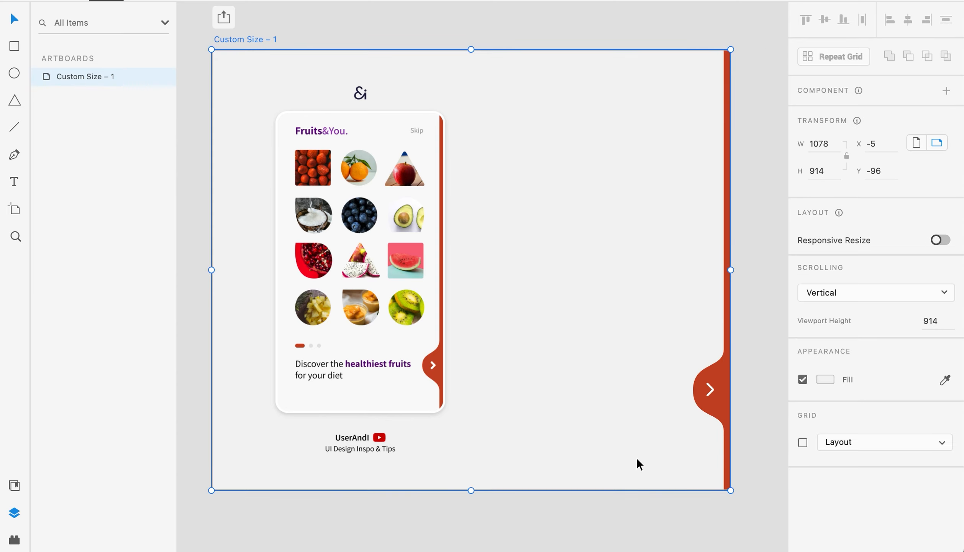
key(Escape)
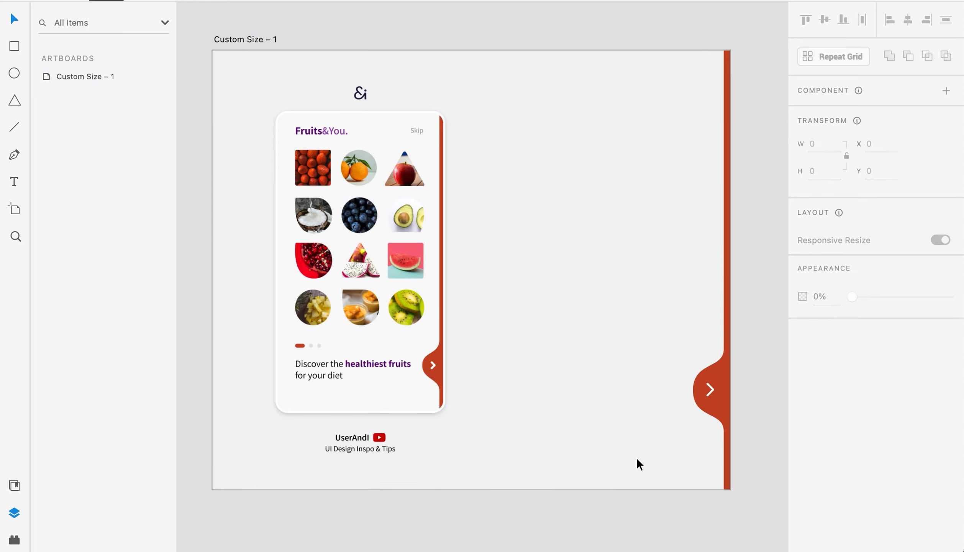
Step: Widen the bump's base by moving its upper anchor up 10 px and its lower anchor down 10 px
click(727, 368)
click(725, 349)
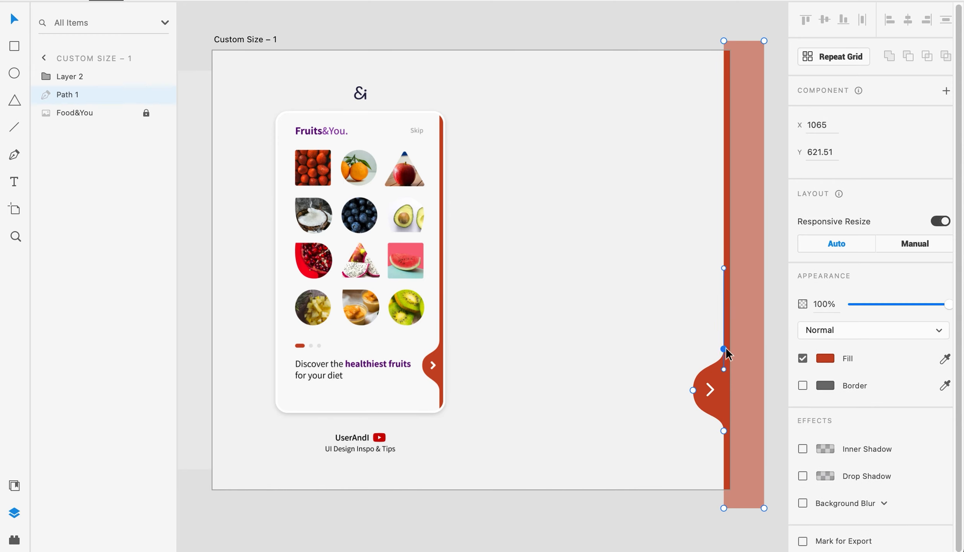
key(shift+Up)
click(723, 430)
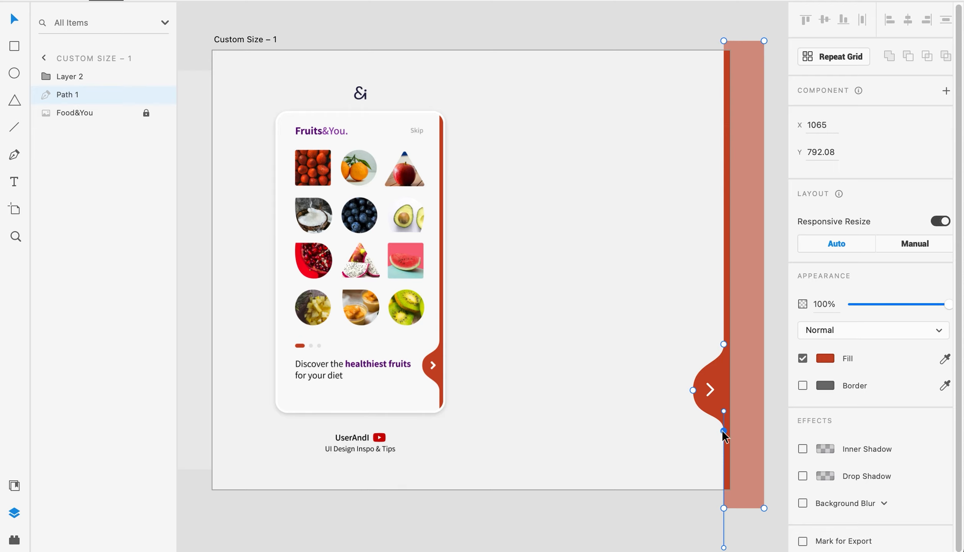
key(shift+Down)
click(629, 448)
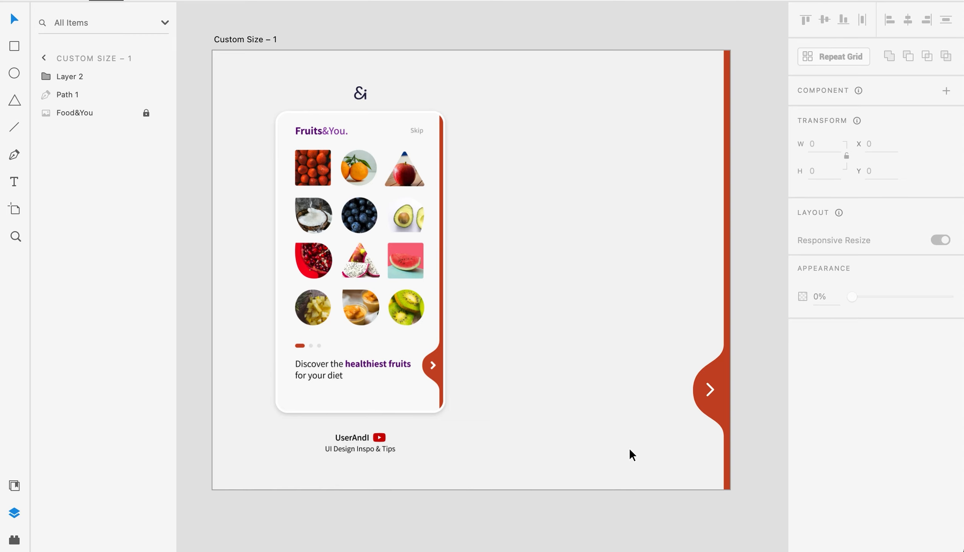
Step: Round out the bump by pulling the lower anchor's inner curve handle up and the upper anchor's down to about Y 677
click(723, 417)
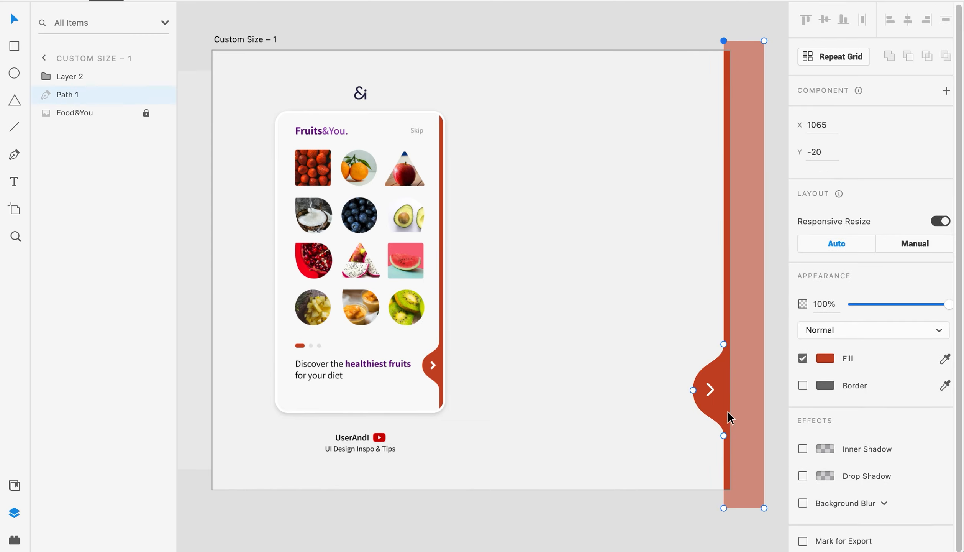
double_click(726, 433)
click(725, 410)
drag(724, 409, 723, 407)
click(725, 344)
drag(726, 364, 724, 375)
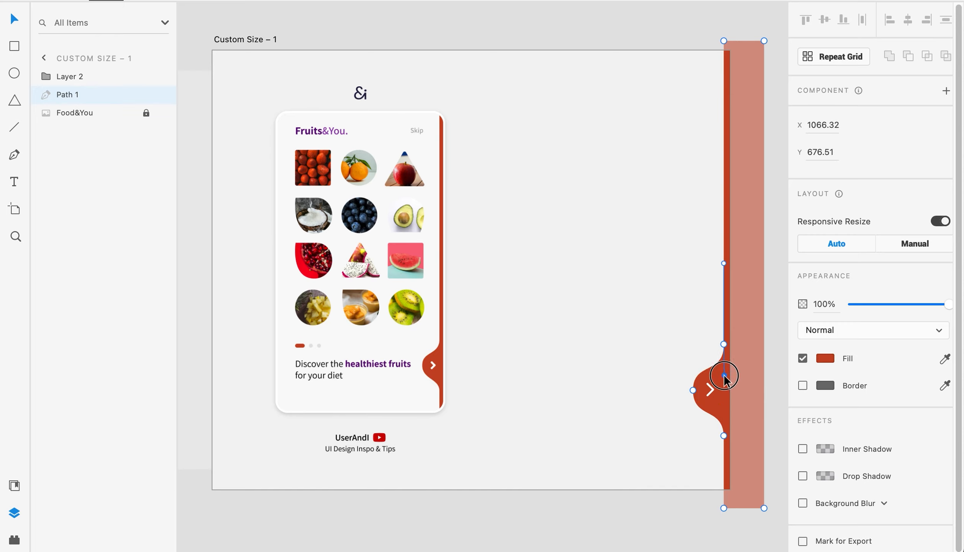
click(651, 382)
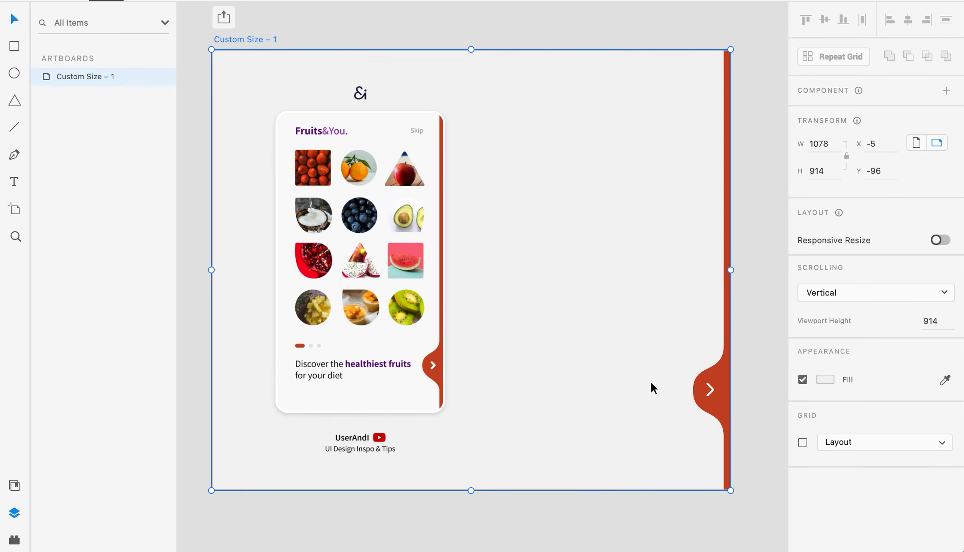
click(583, 393)
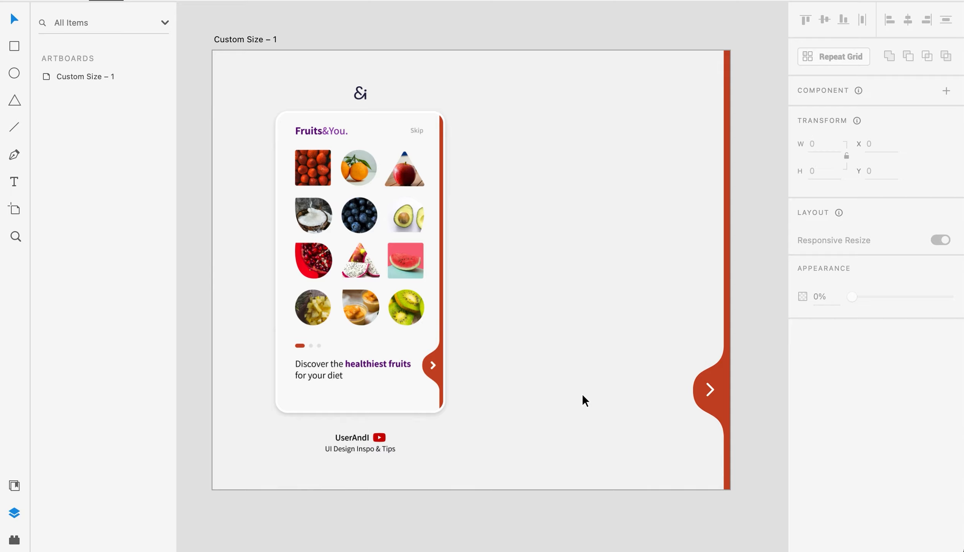